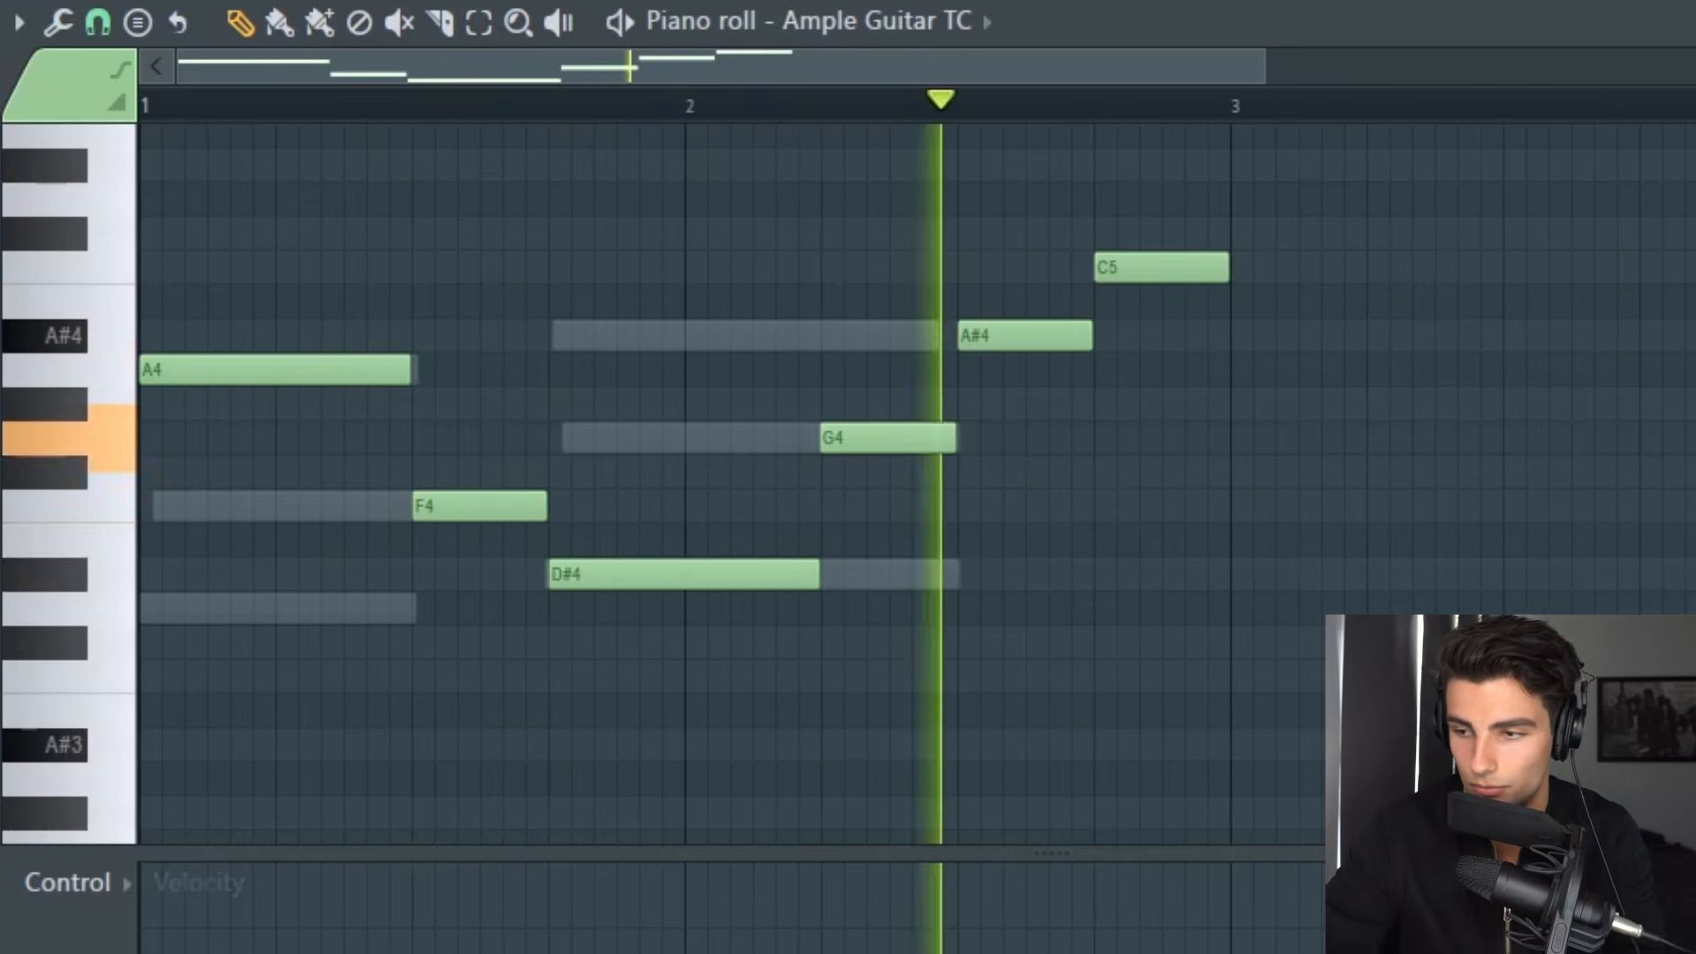
Step: Play the Ample Guitar TC melody and open the UNMIX DRUMS effect on the Lee Fields mixer track
key(space)
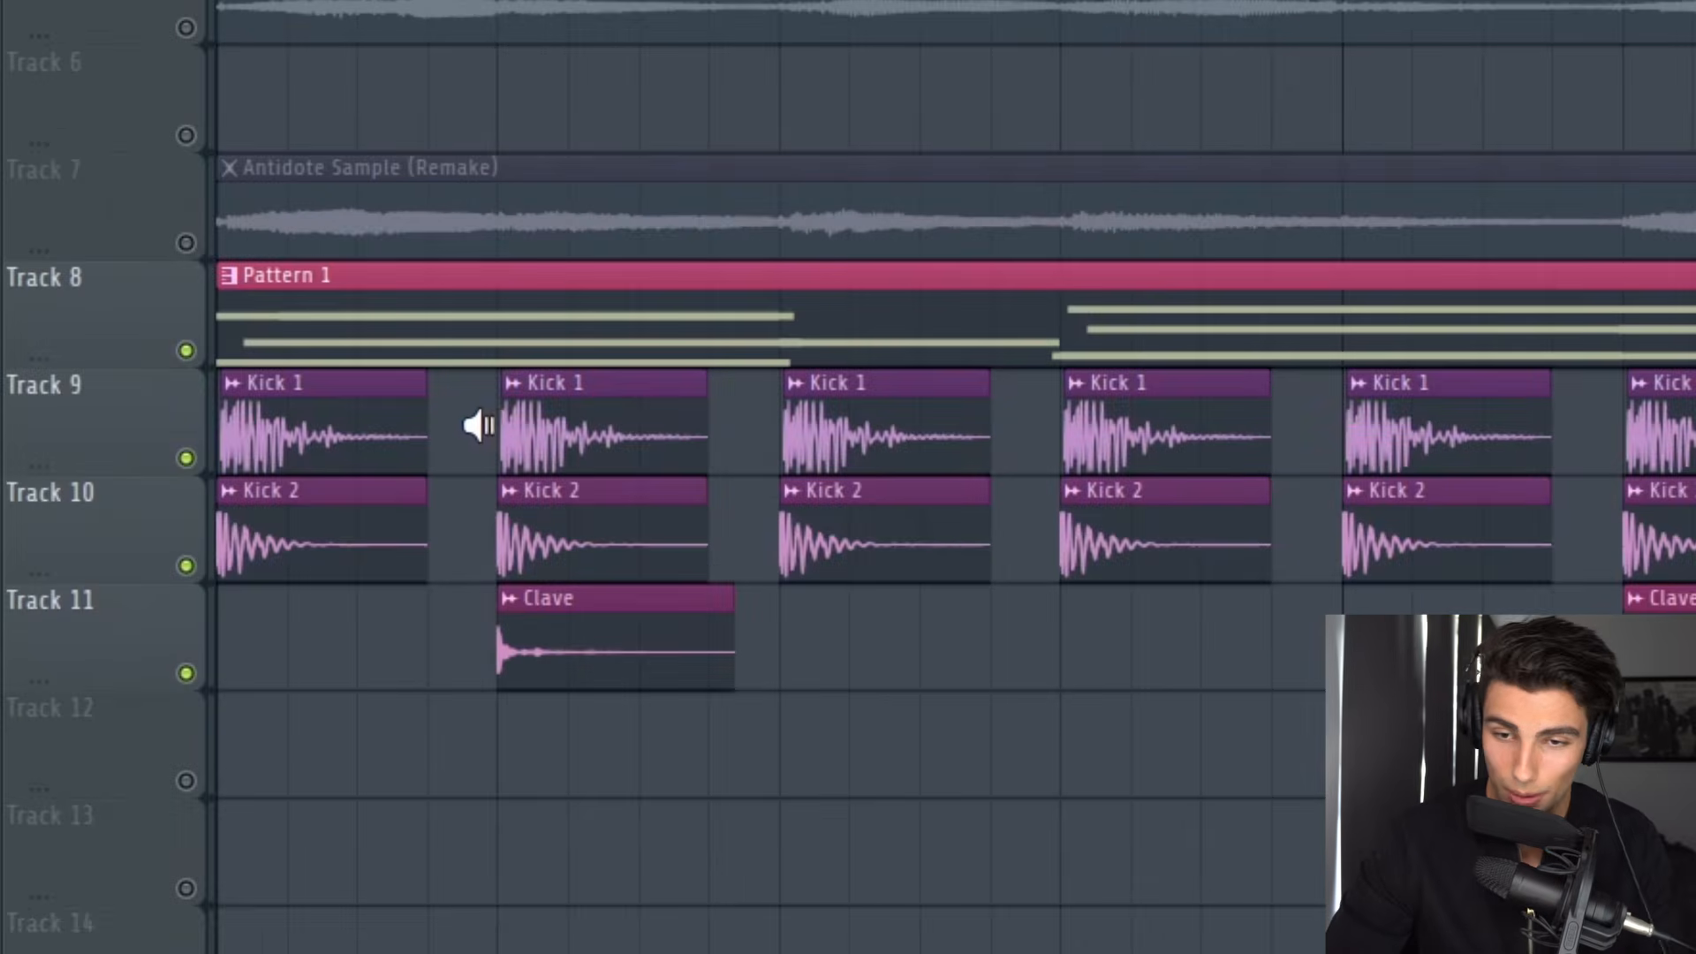
drag(477, 426, 519, 658)
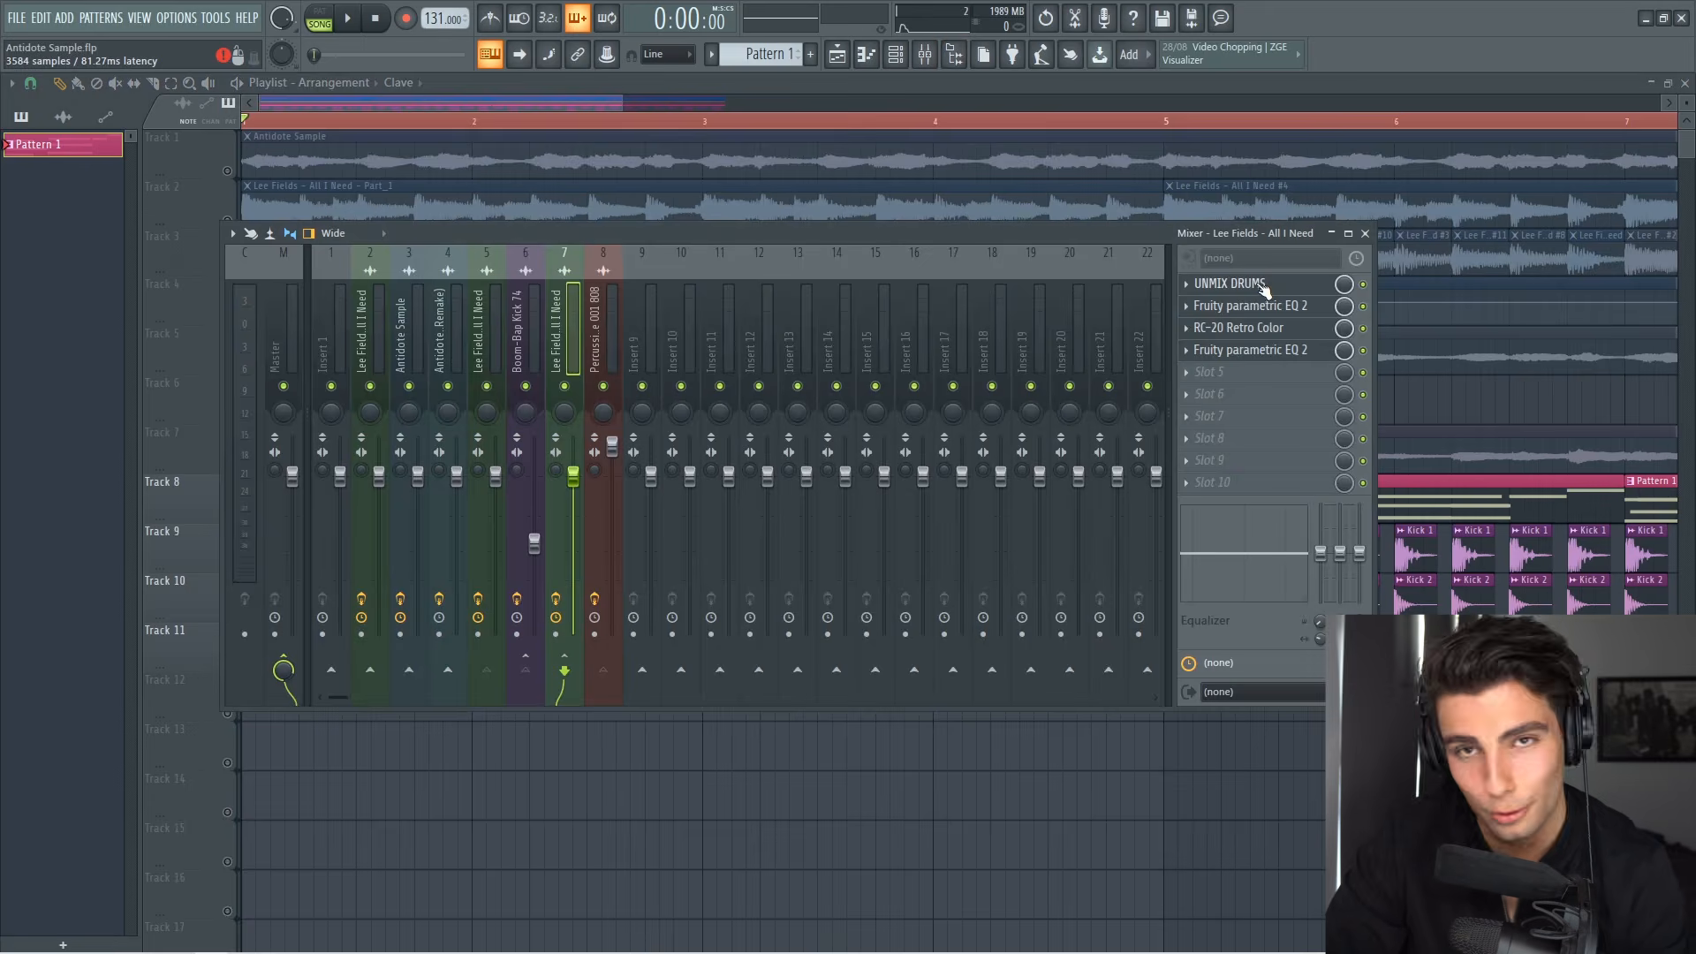
click(1248, 284)
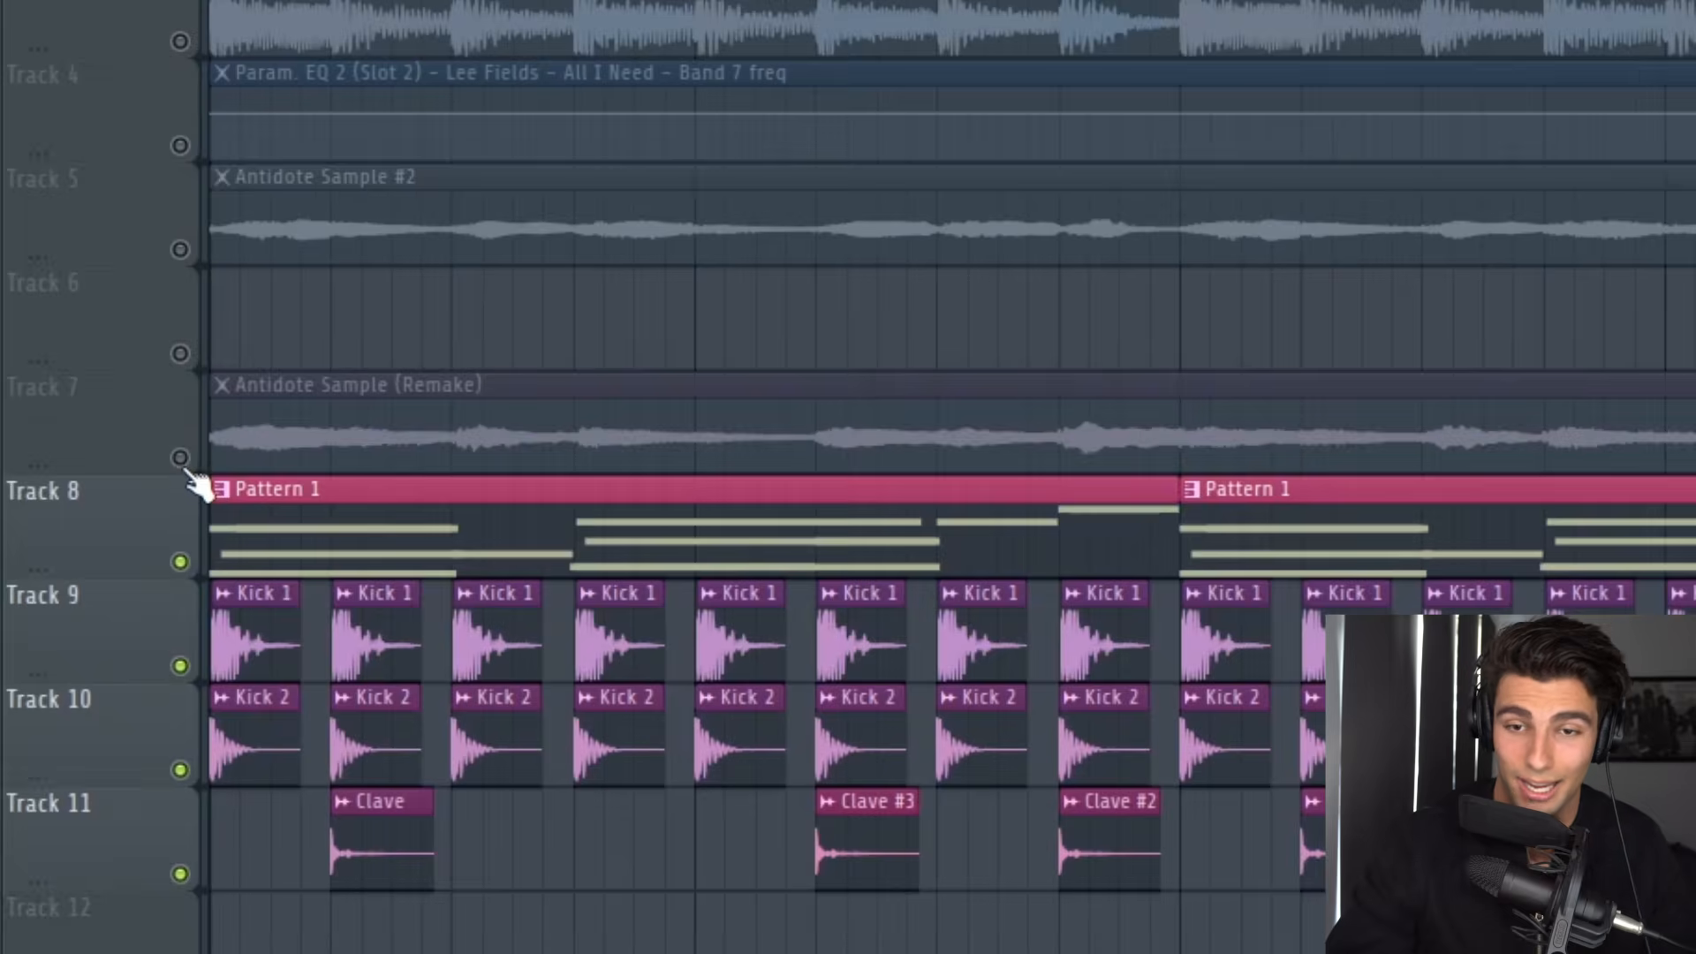
Step: Solo the Antidote Sample (Remake) track, inspect its sample settings and close them
right_click(181, 459)
double_click(464, 439)
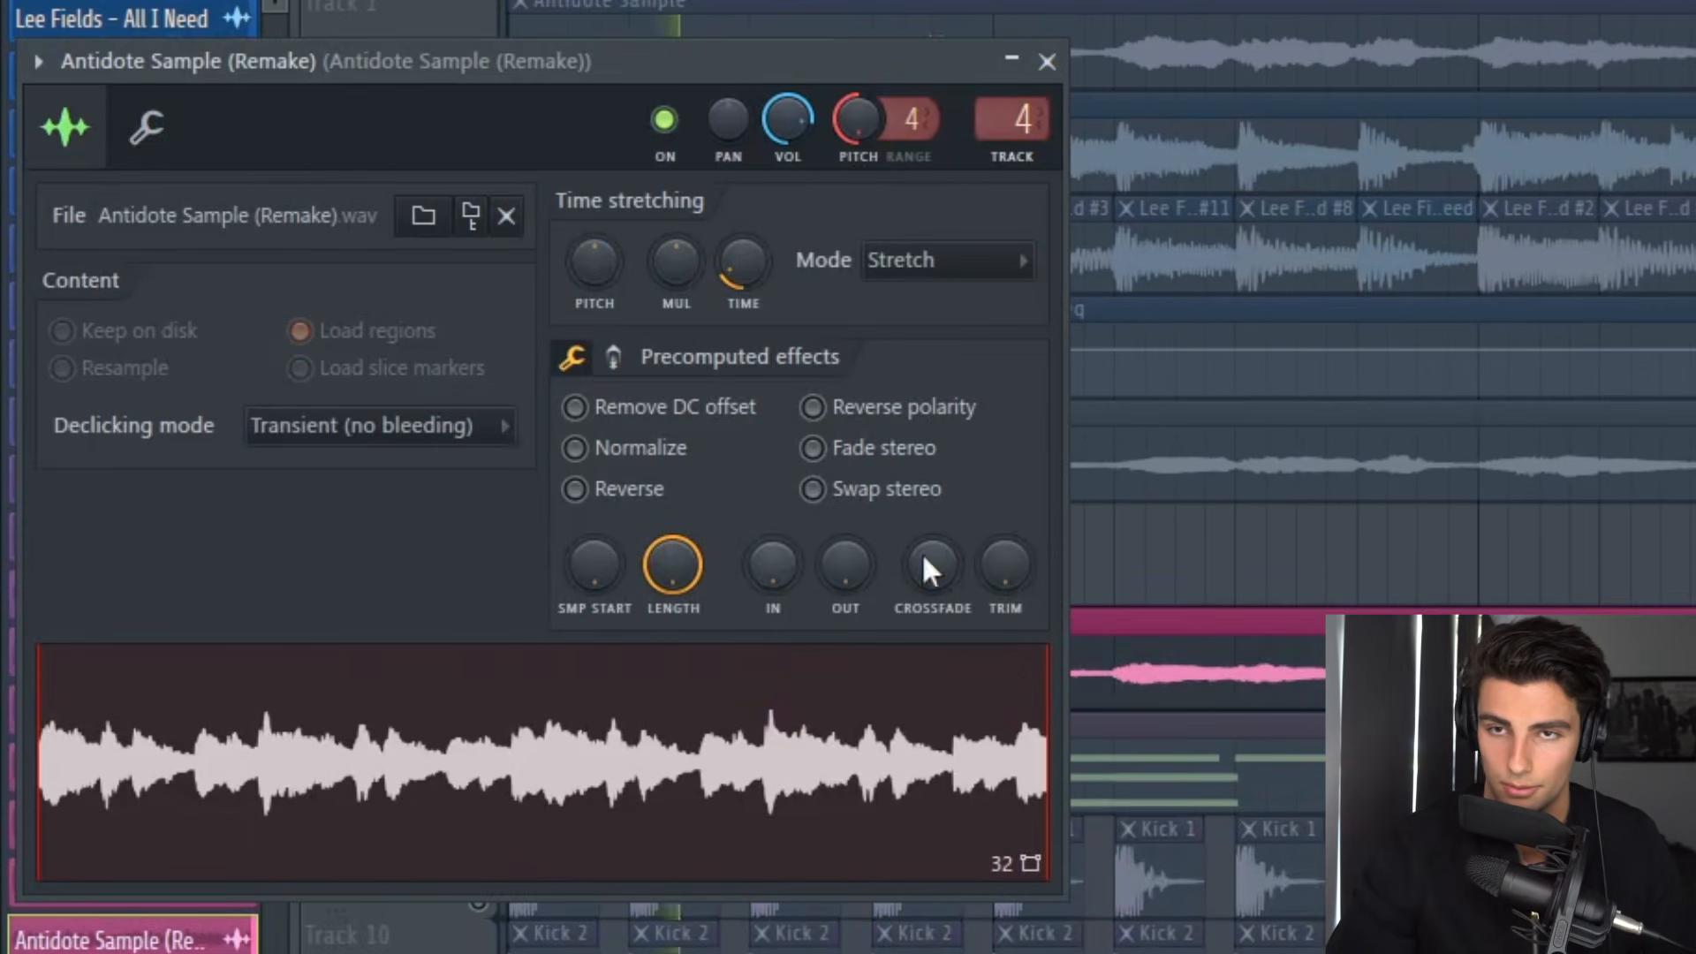
click(1047, 61)
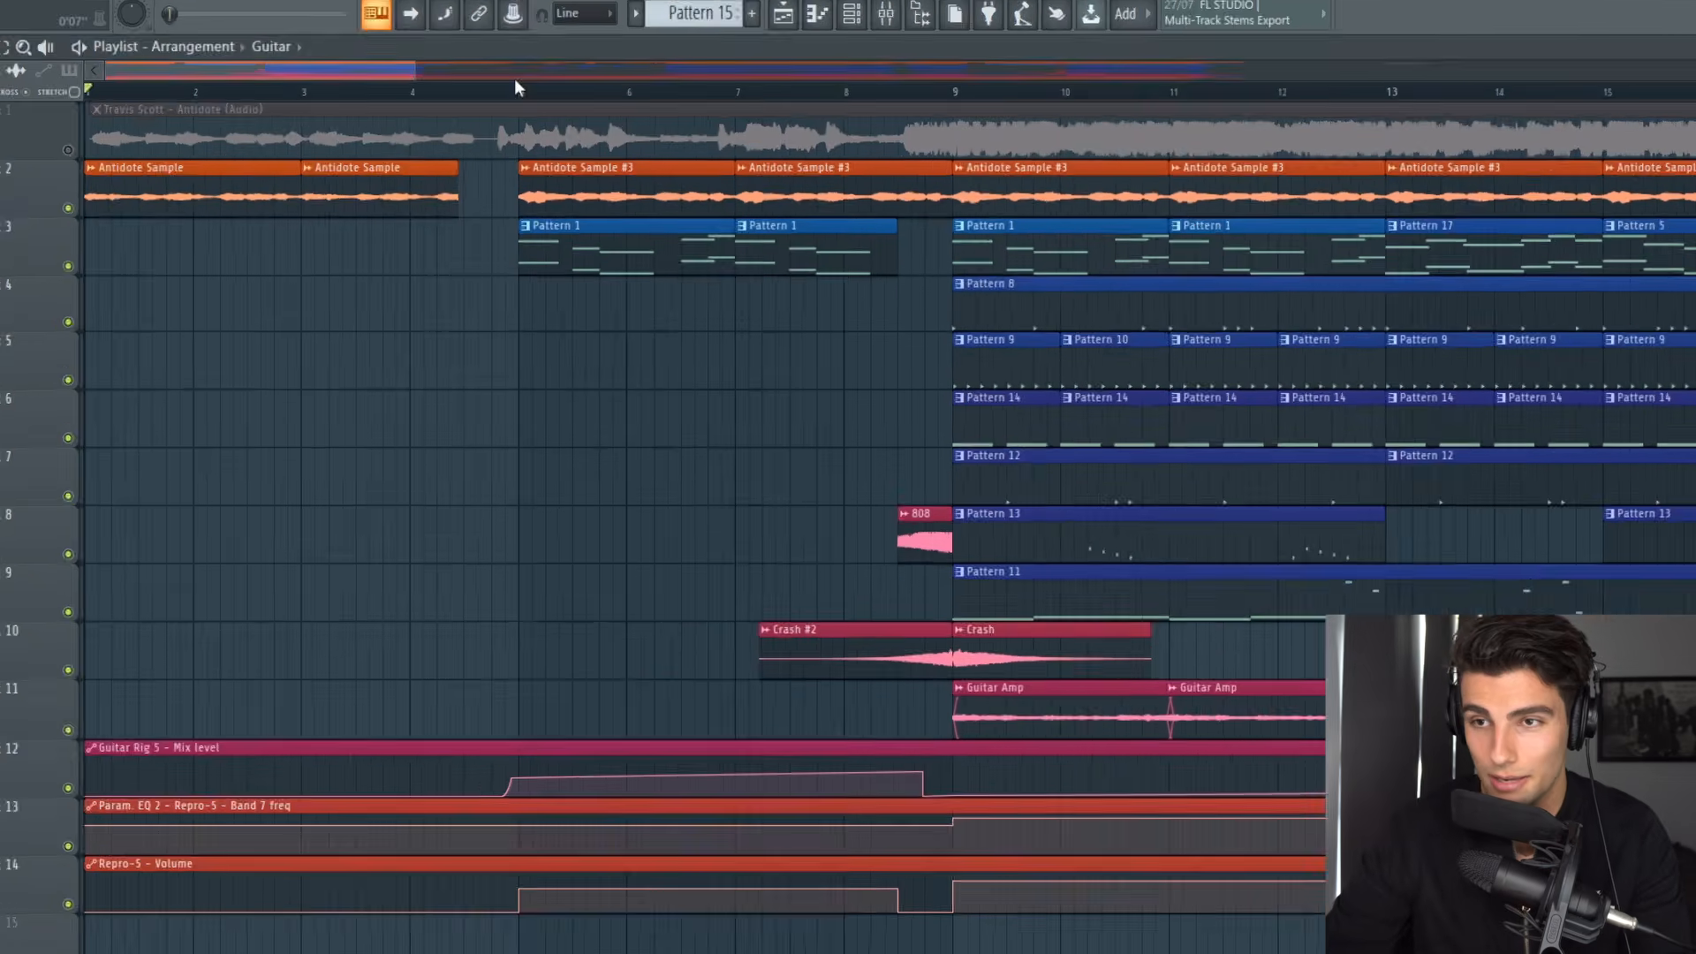
Step: Play the arrangement from bar 5 to listen to the Pattern 1 melody
click(611, 118)
key(space)
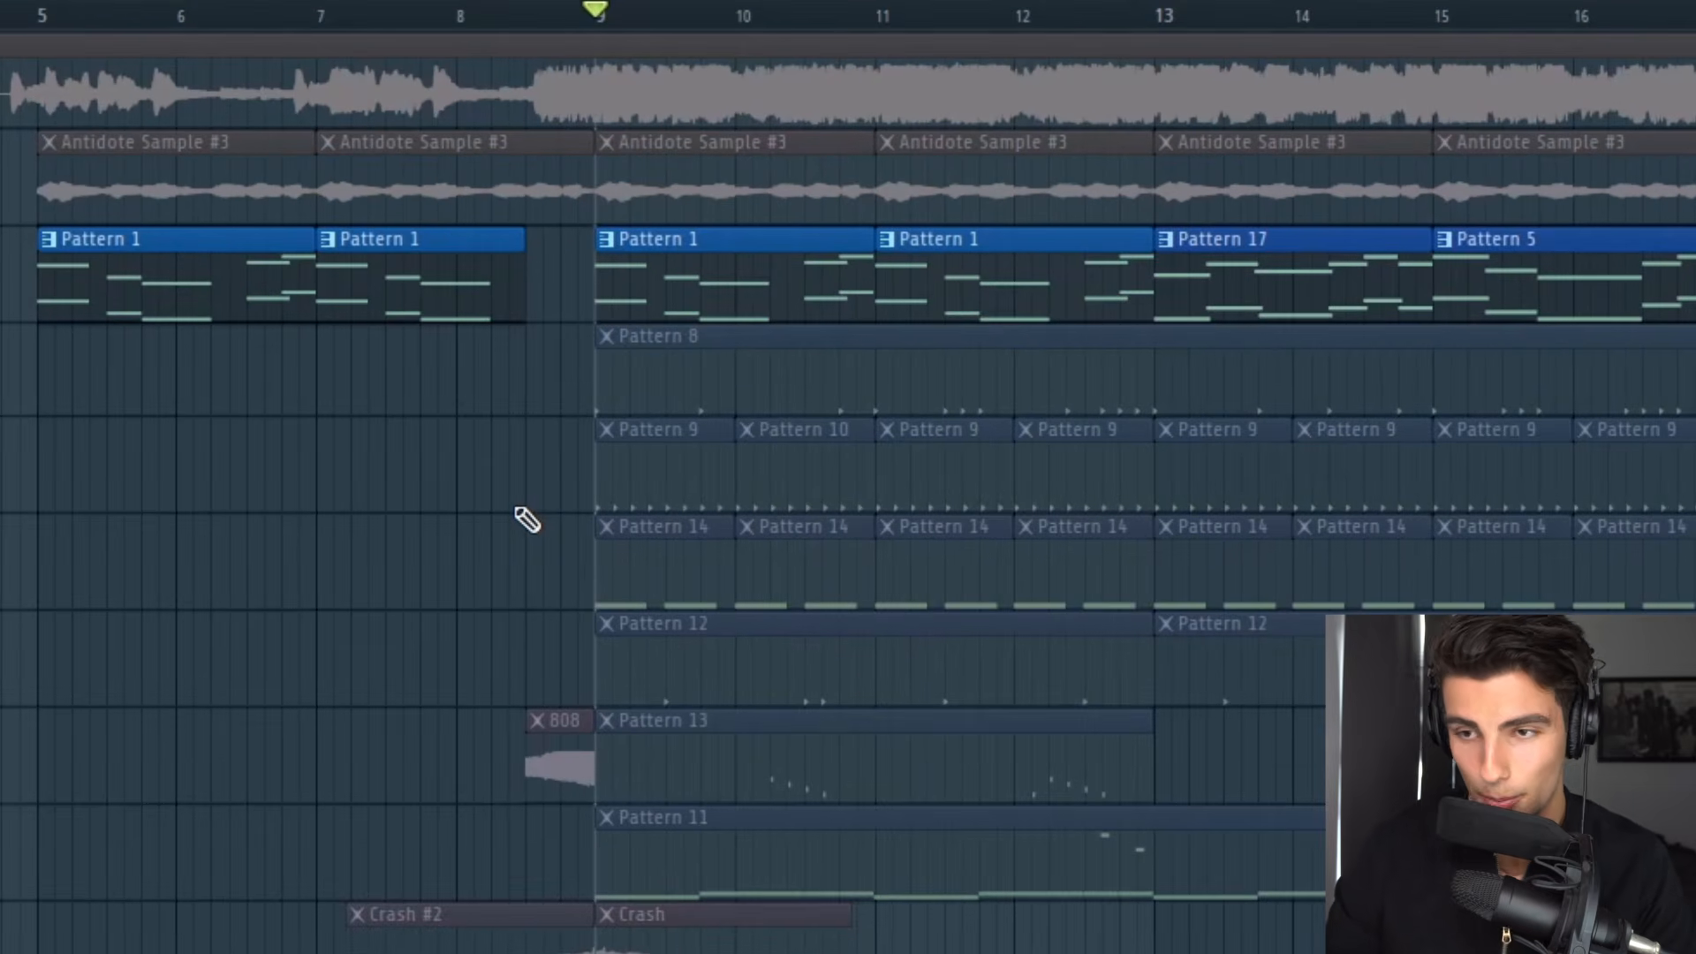
scroll(1015, 924, up, 3)
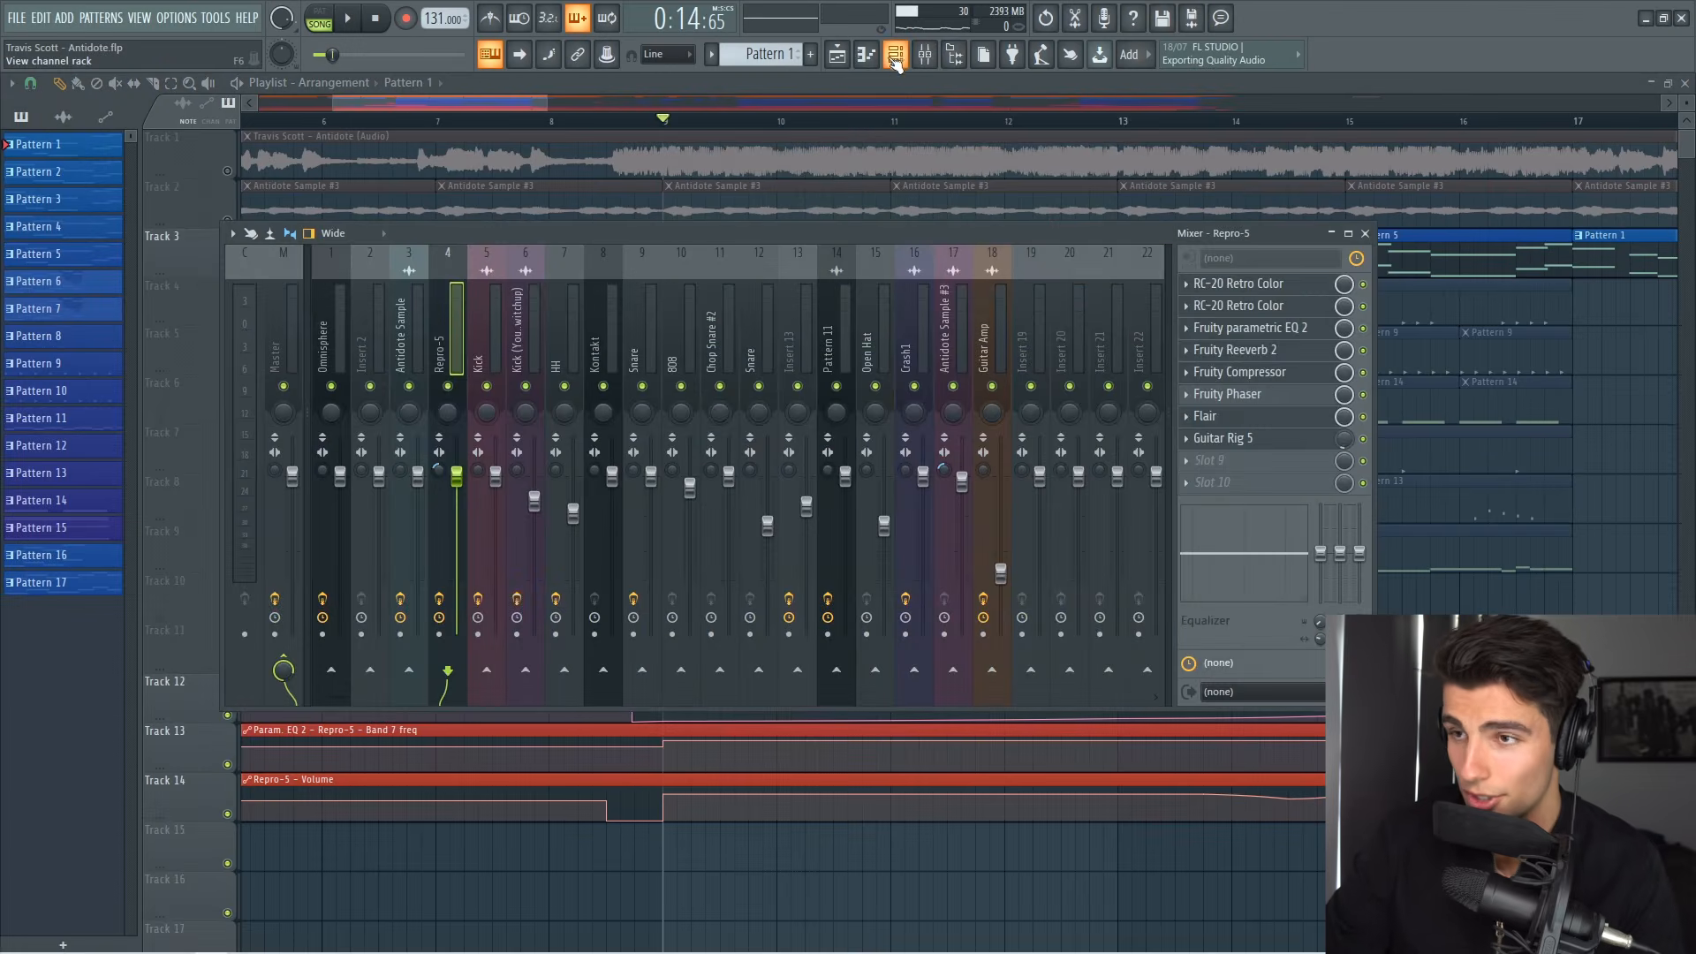
Step: Open the Repro-5 synth from the channel rack and browse its keys preset folders
click(895, 57)
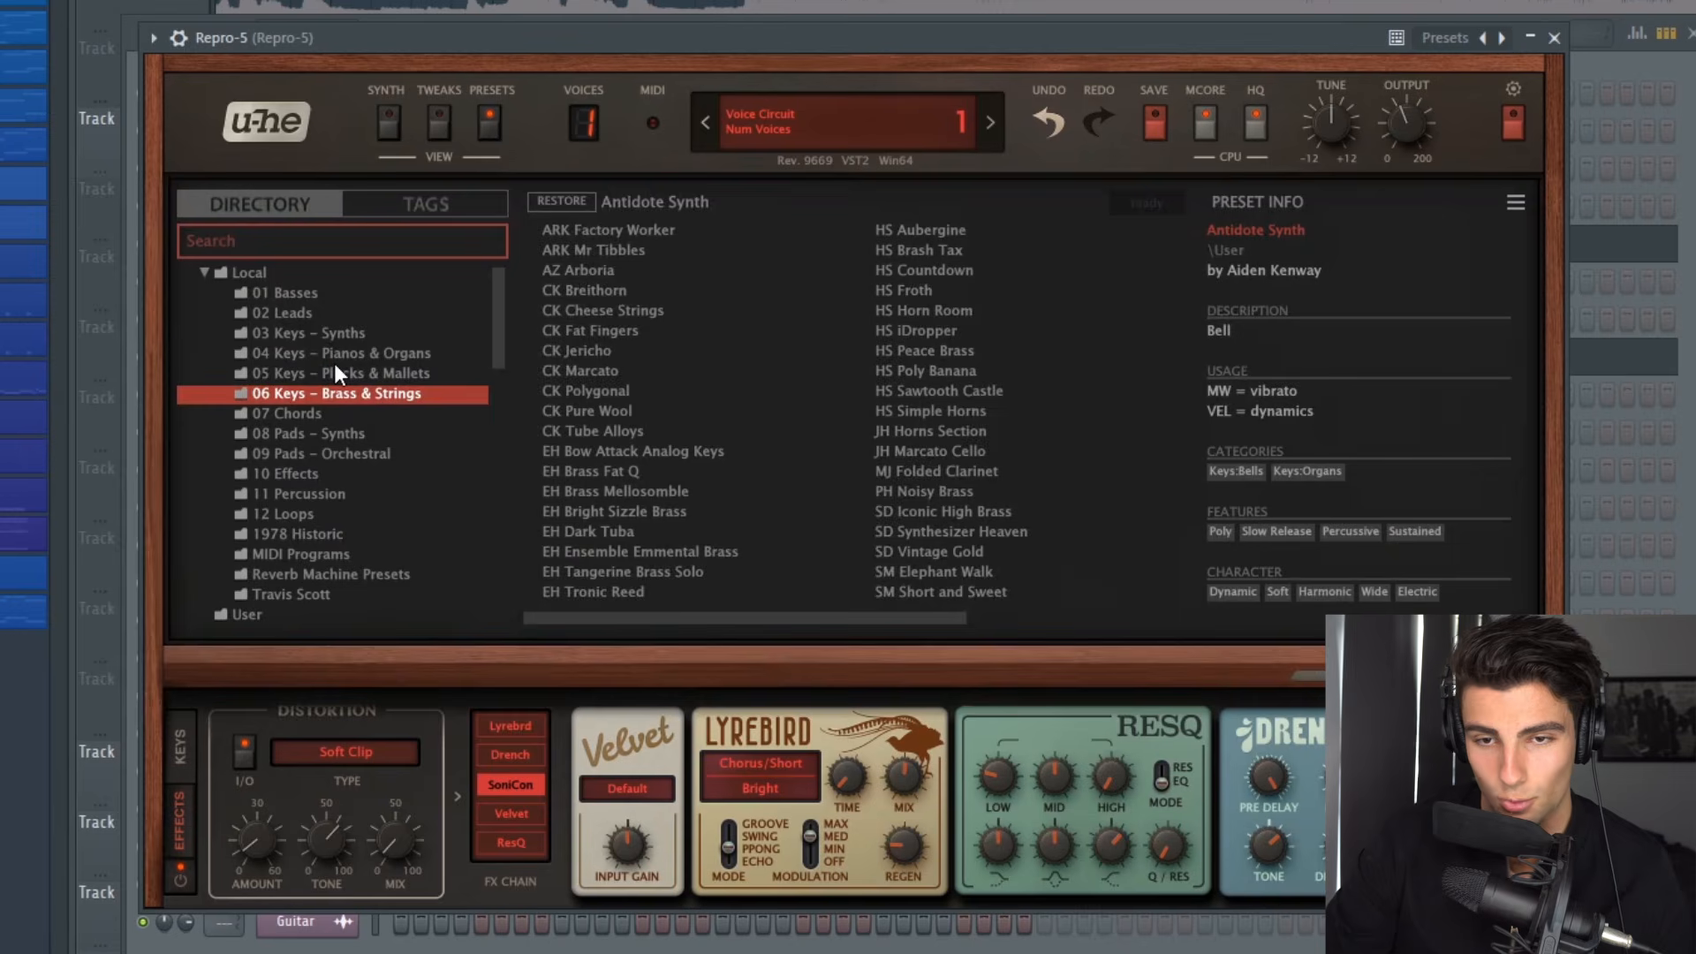
click(334, 362)
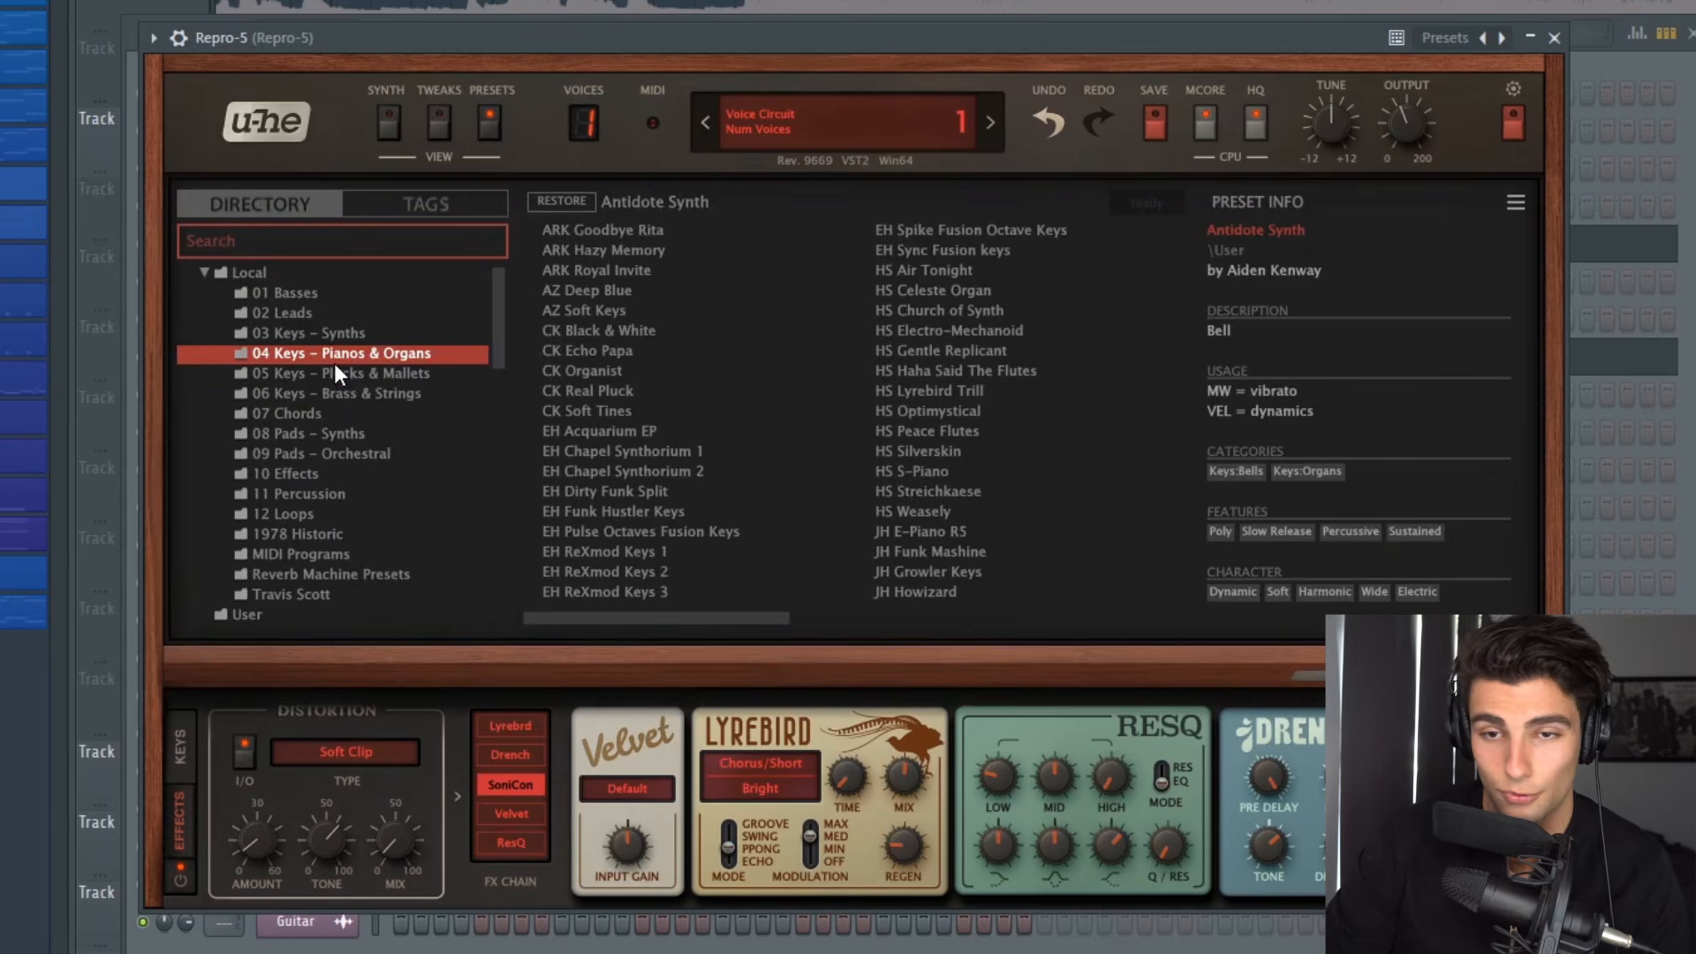
click(340, 374)
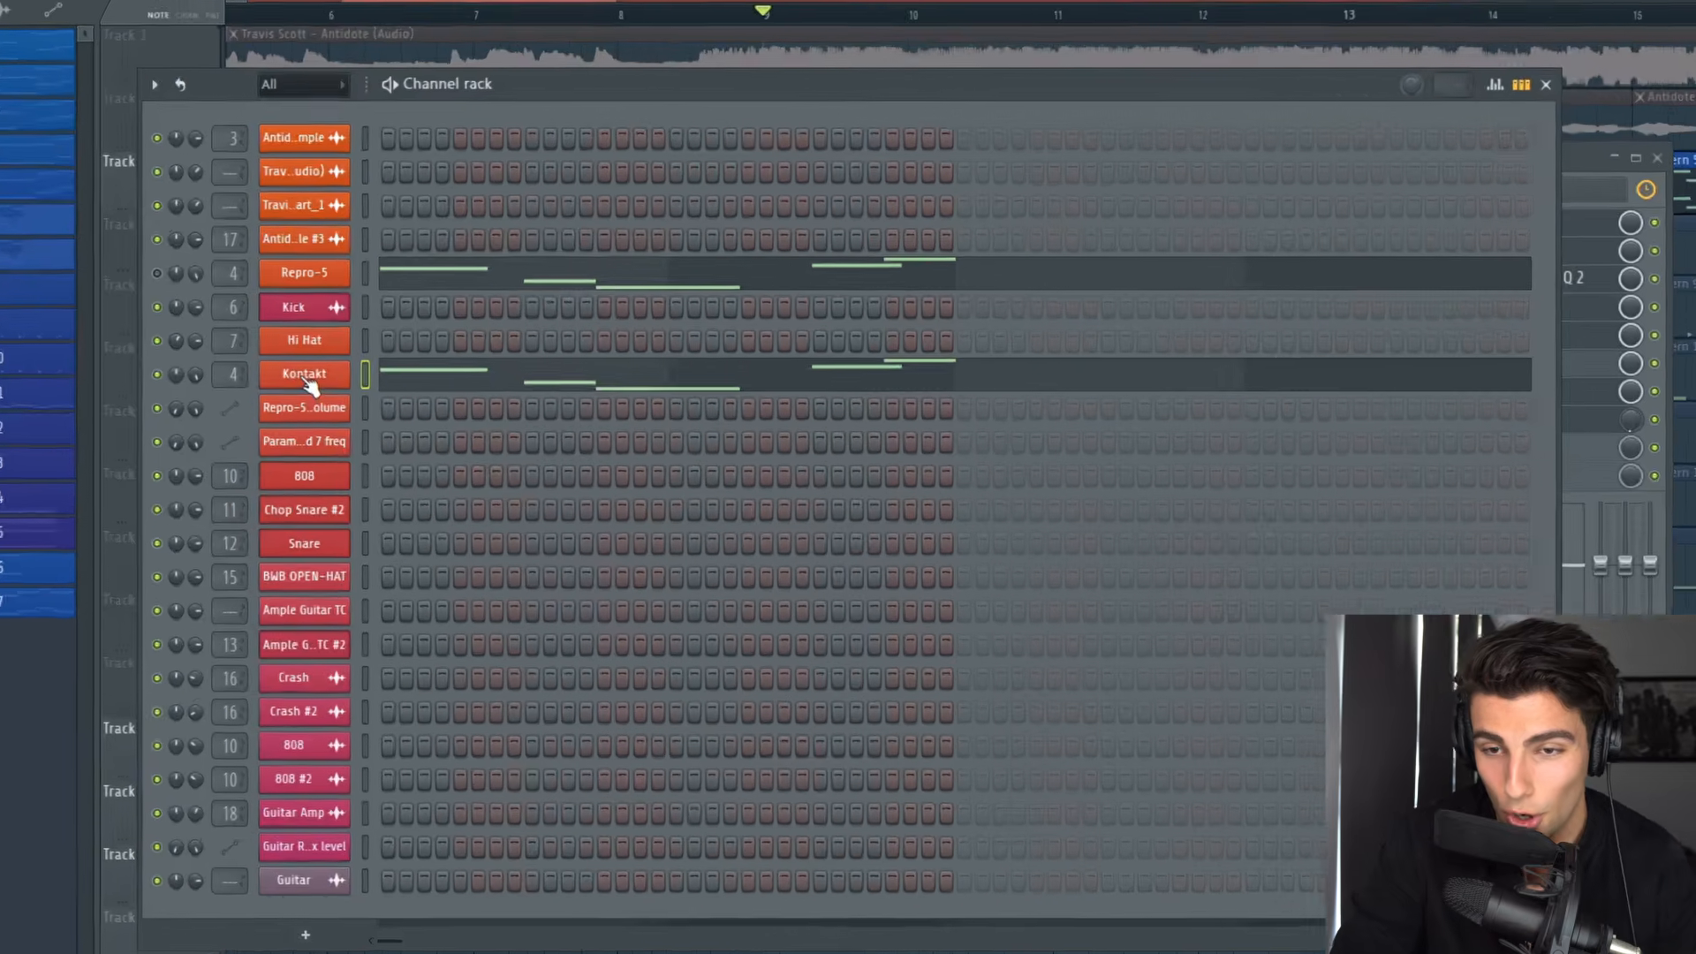
Step: Open the Kontakt instrument and review the effects chain on the Repro-5 mixer track
click(305, 404)
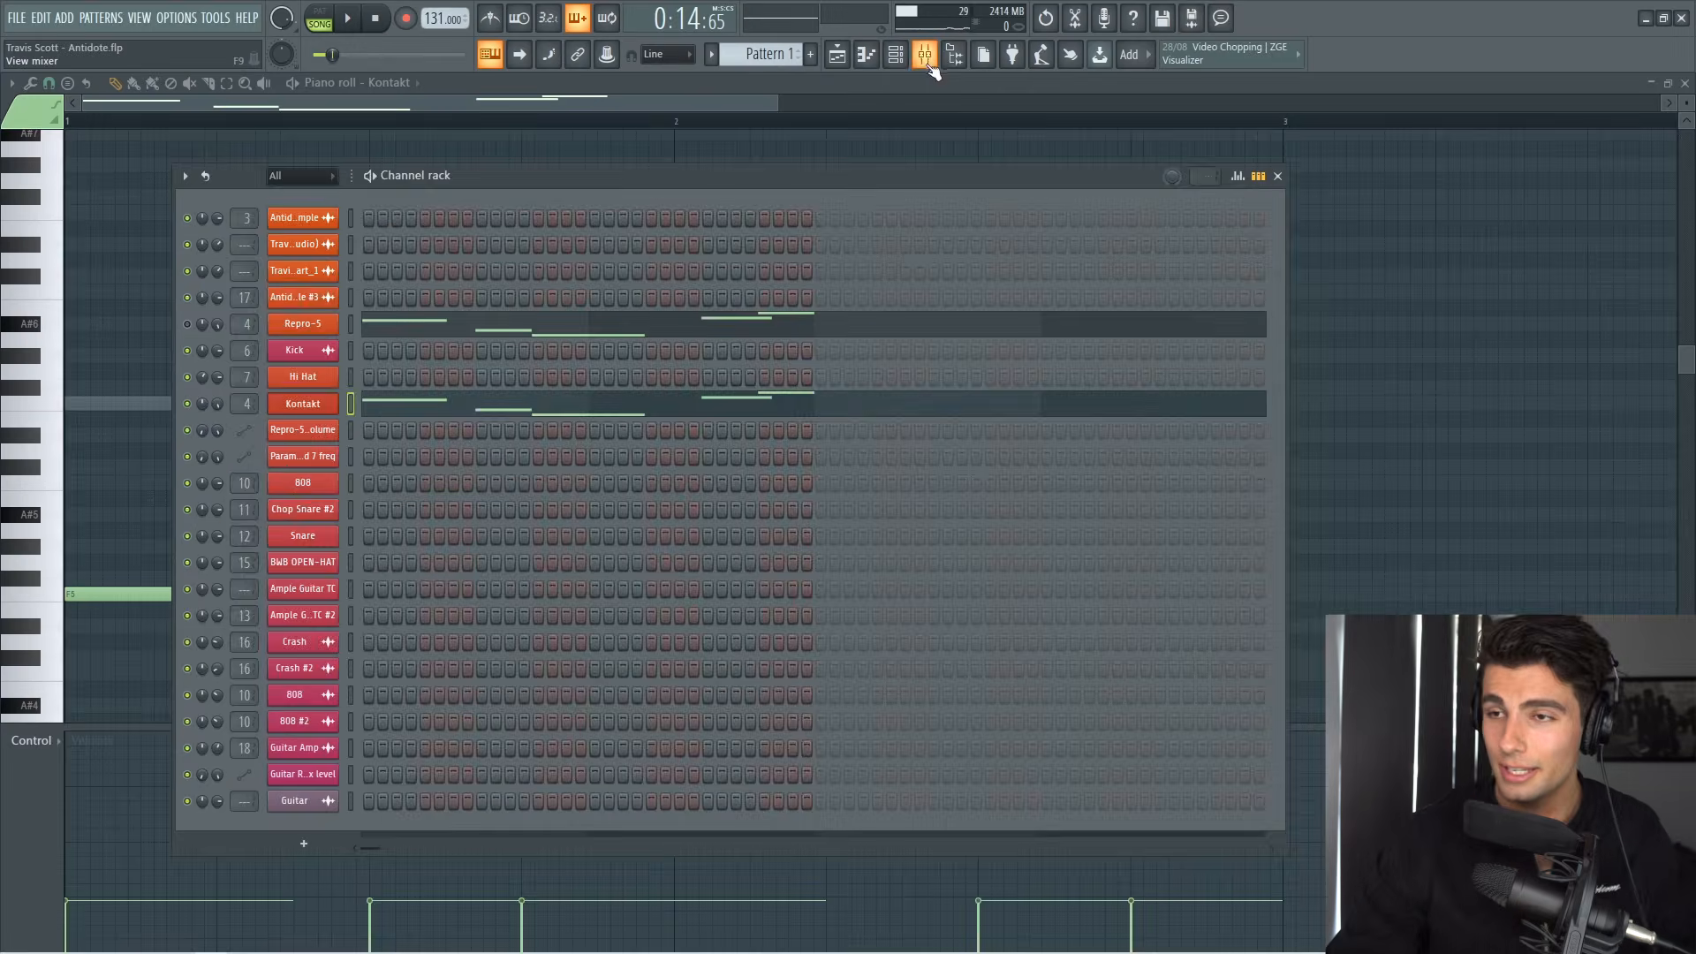
click(925, 56)
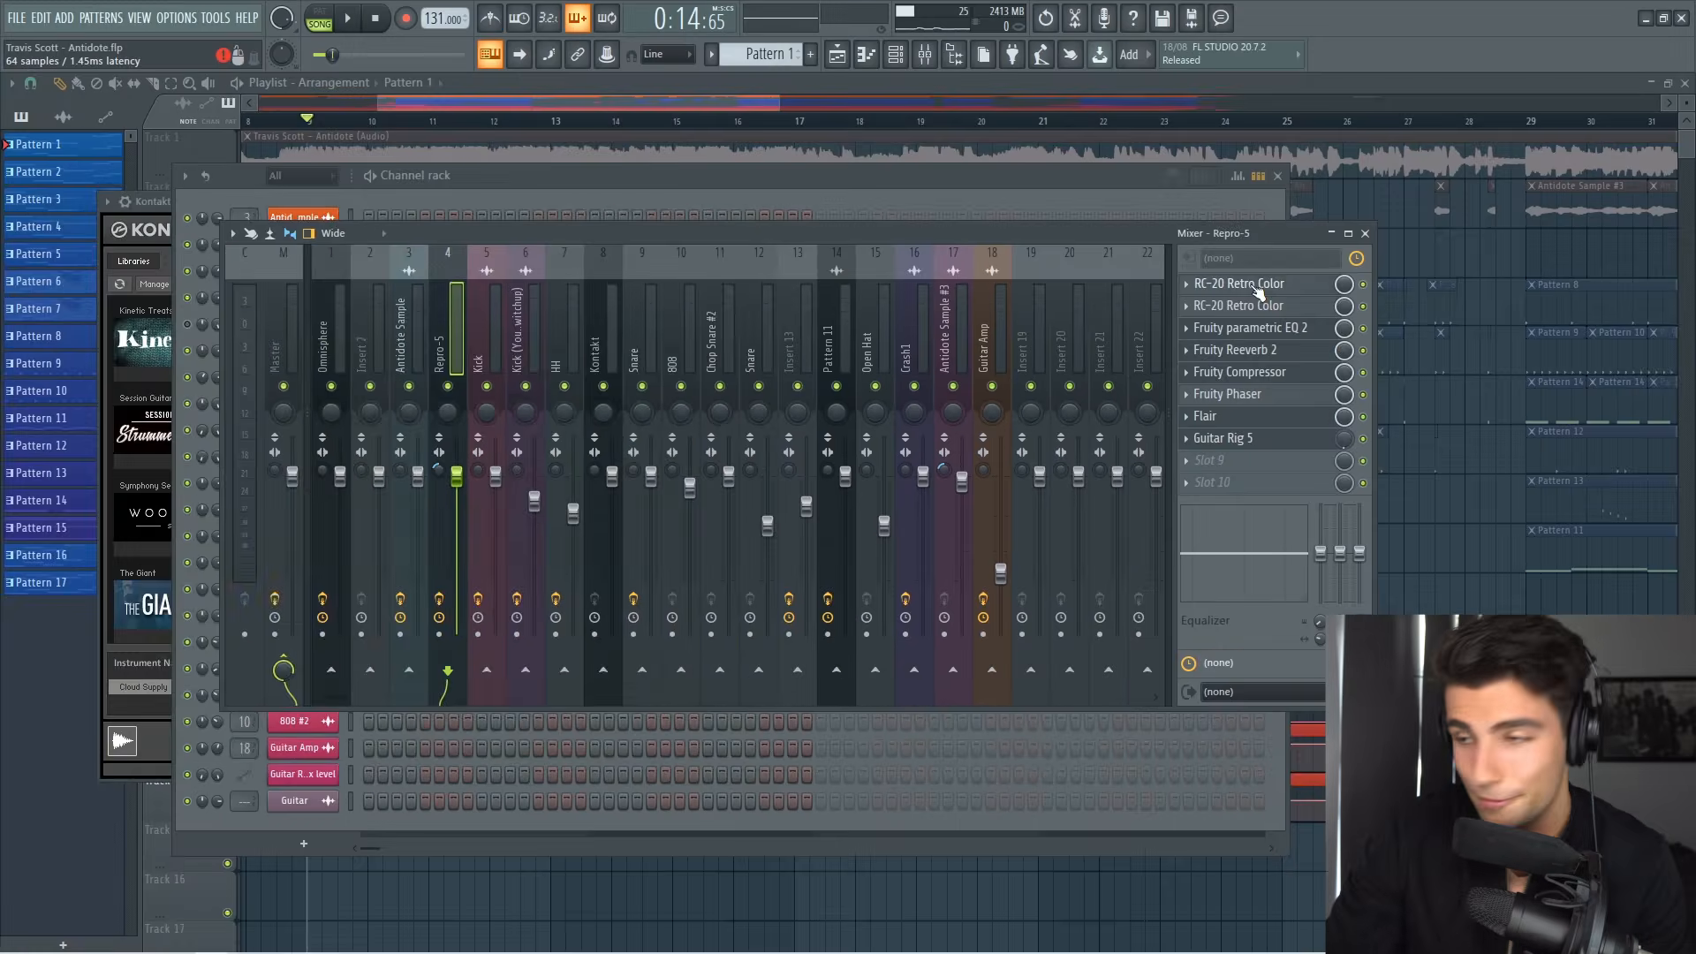
click(1466, 205)
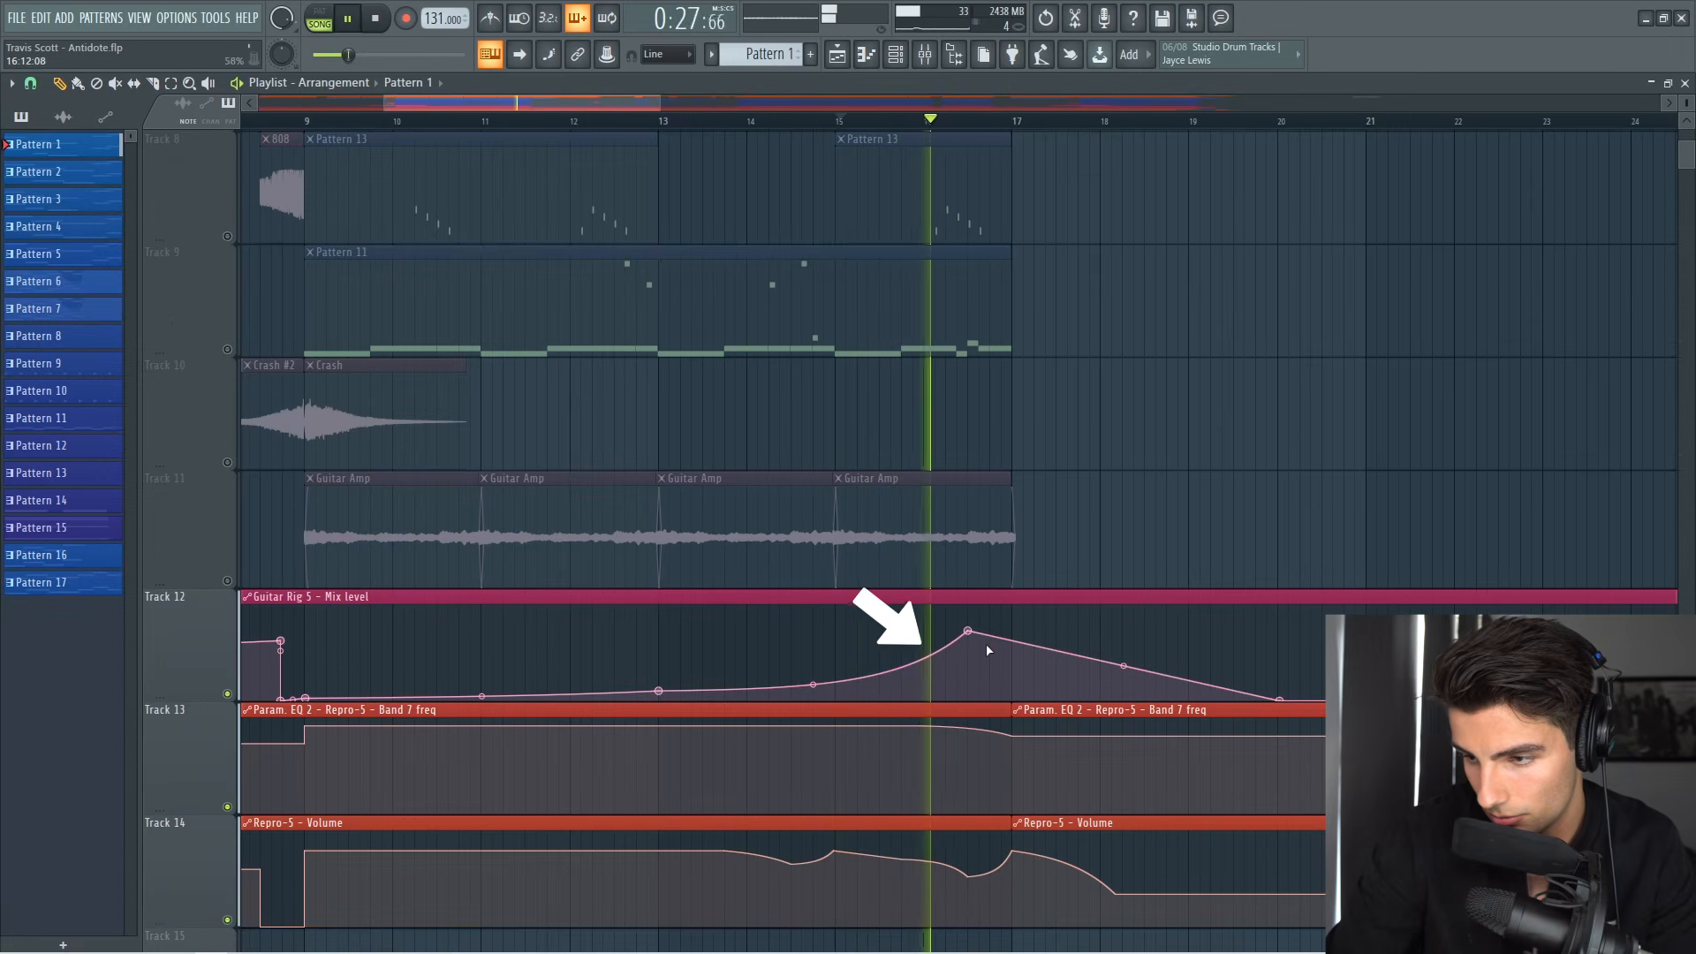
key(space)
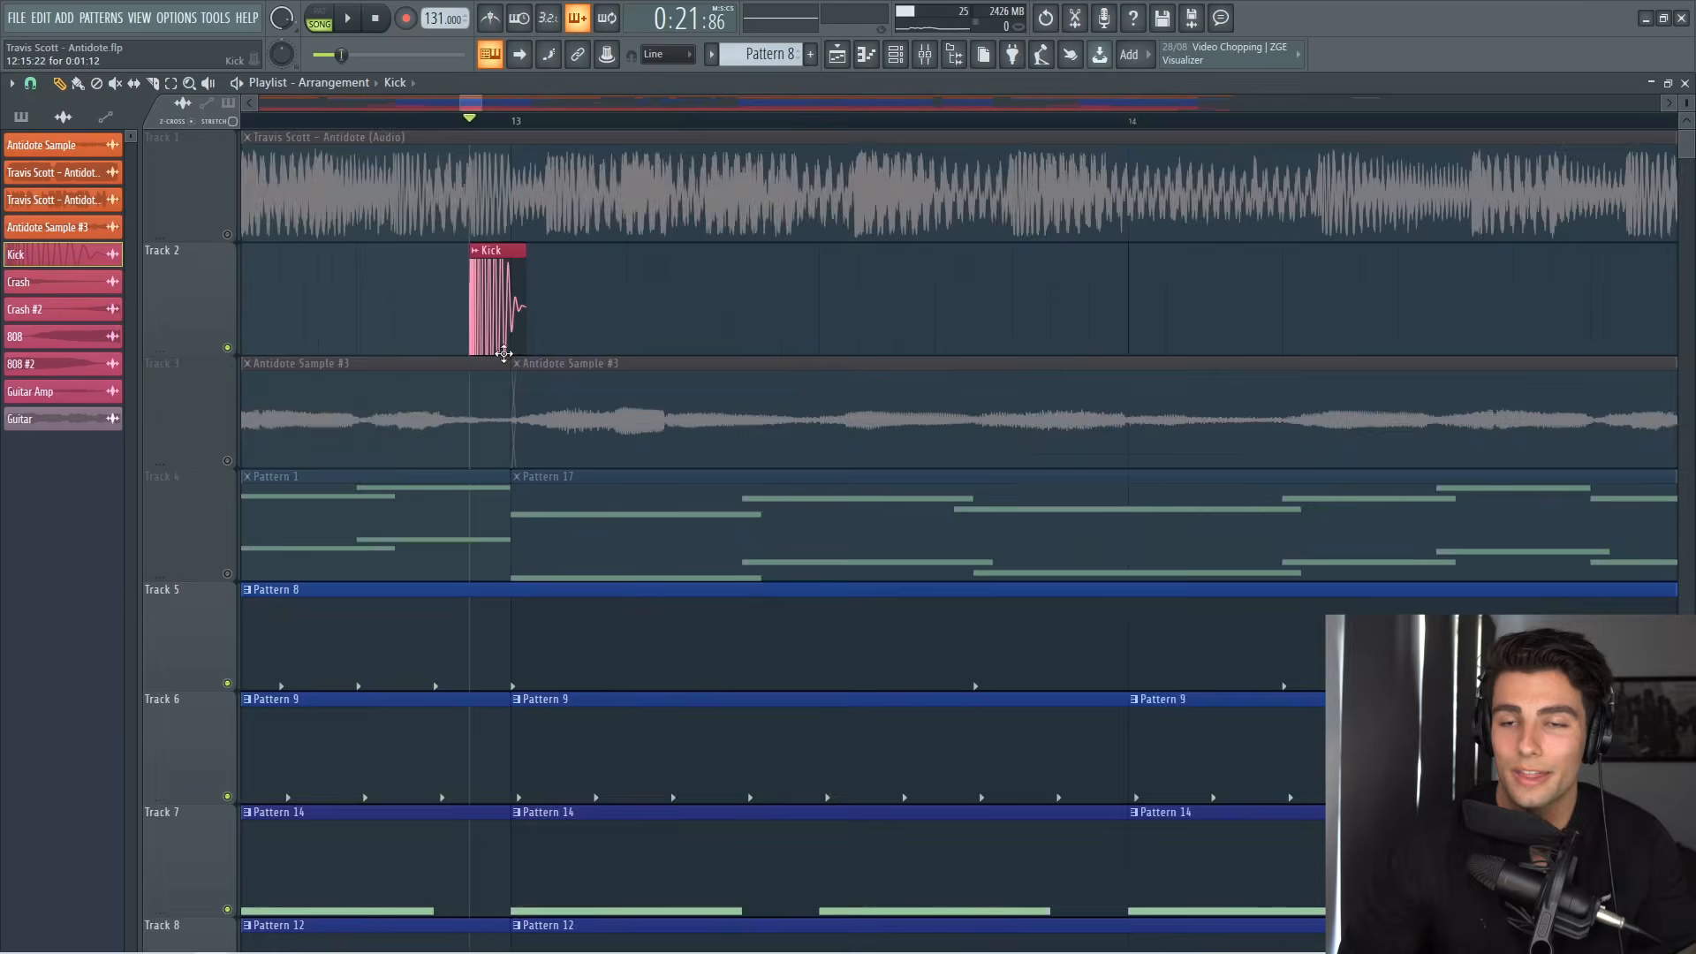
Step: Overlay the Kick clip on the Travis Scott - Antidote audio track to compare their waveforms
ctrl+scroll(478, 323, up, 5)
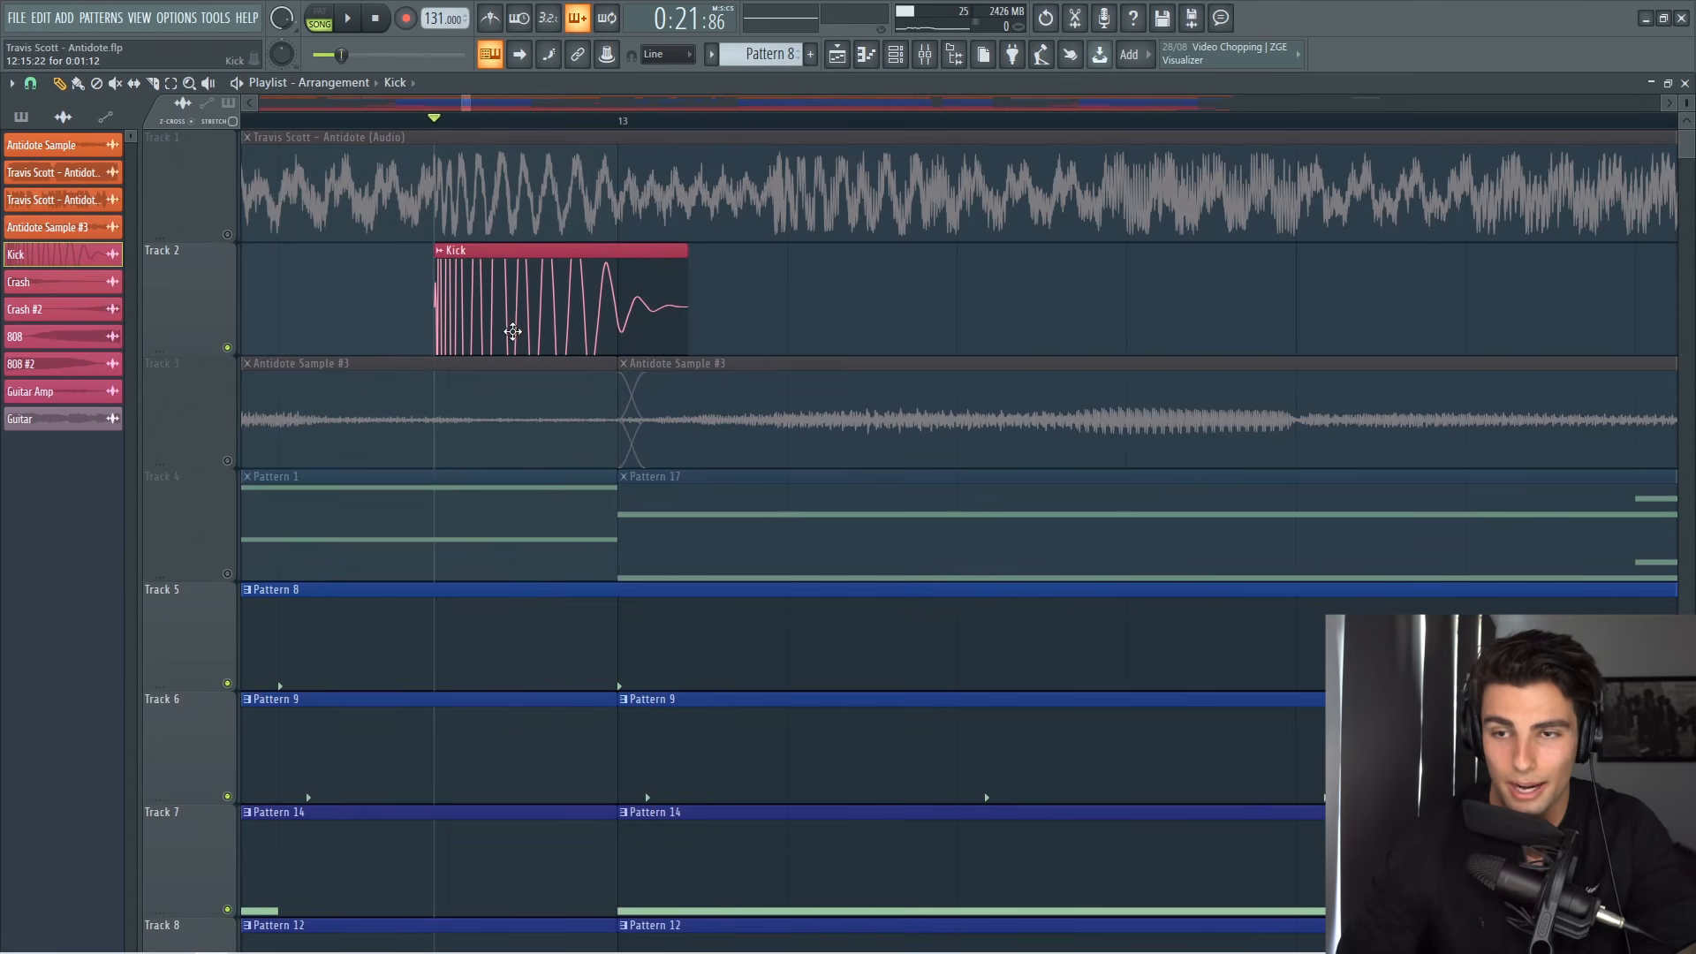
drag(535, 277, 537, 194)
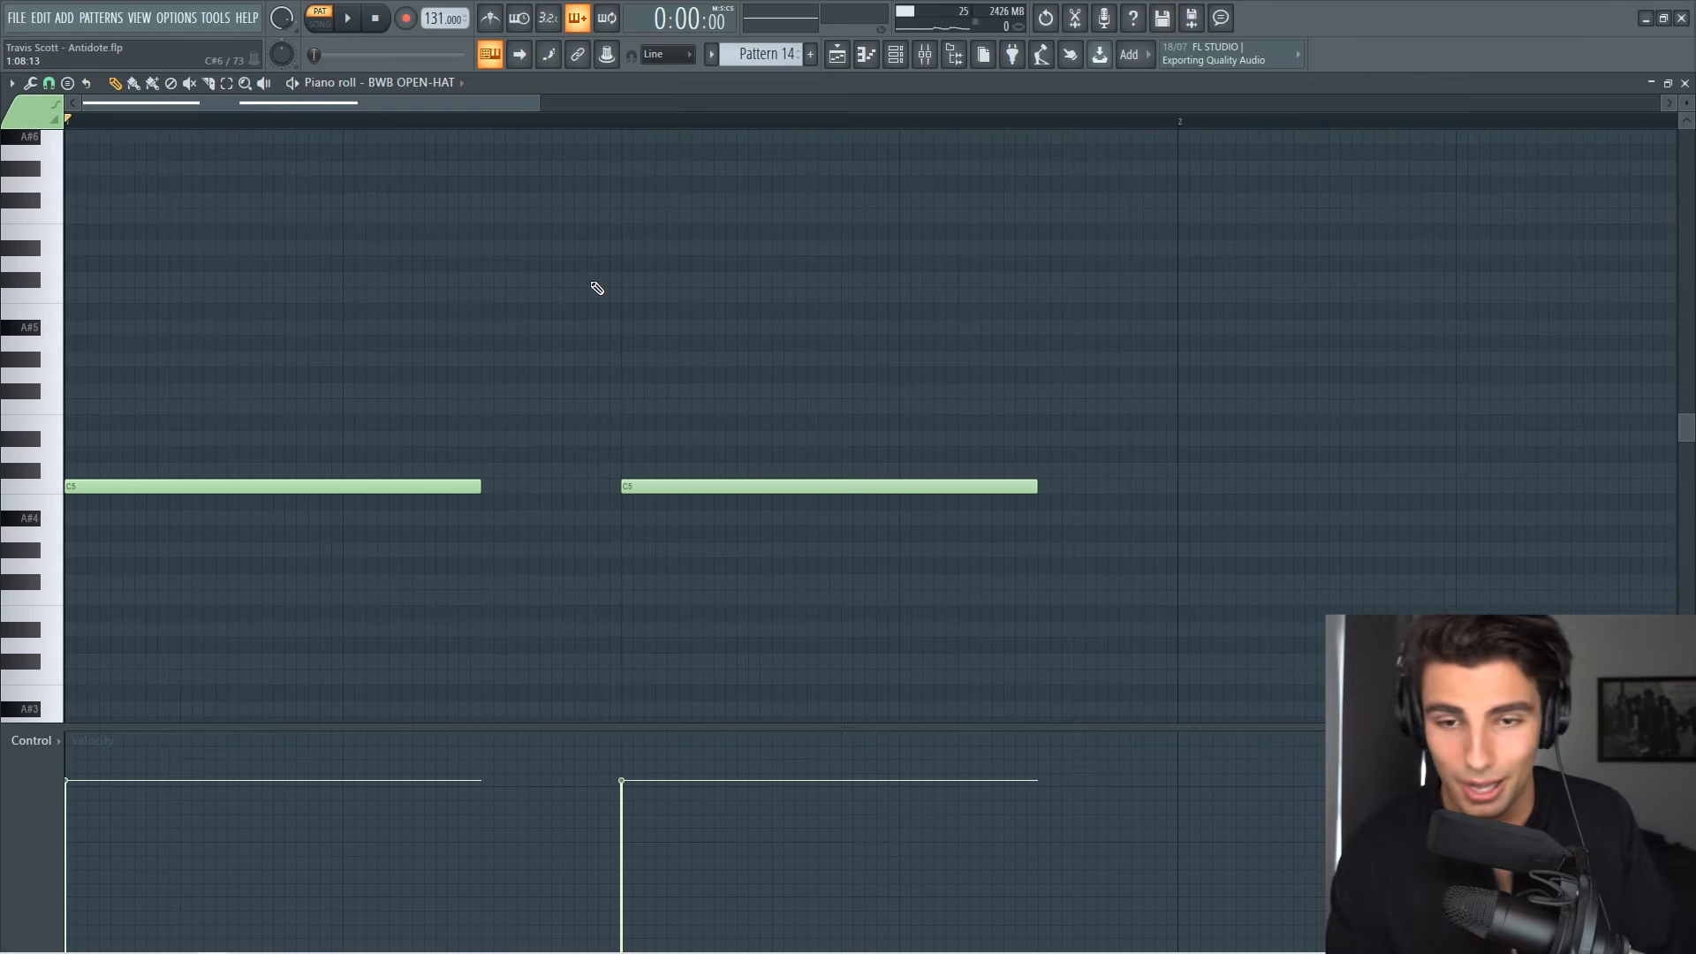
Step: Play the BWB OPEN-HAT and Chop Snare #2 patterns in the piano roll
key(space)
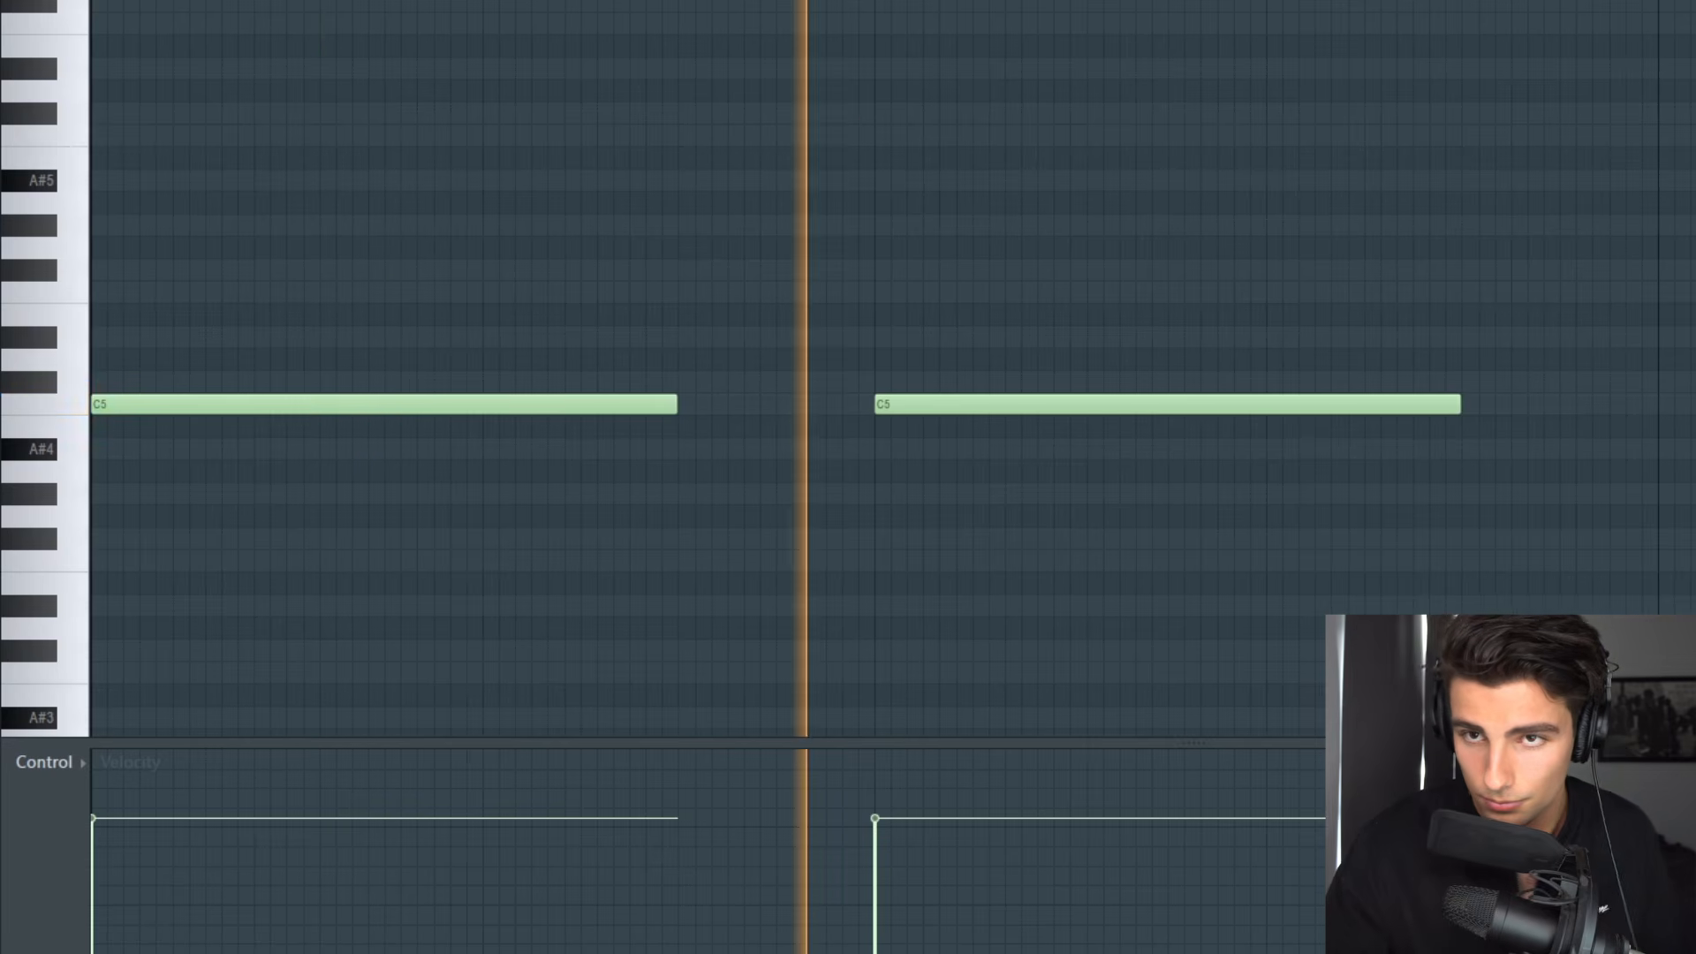
key(l)
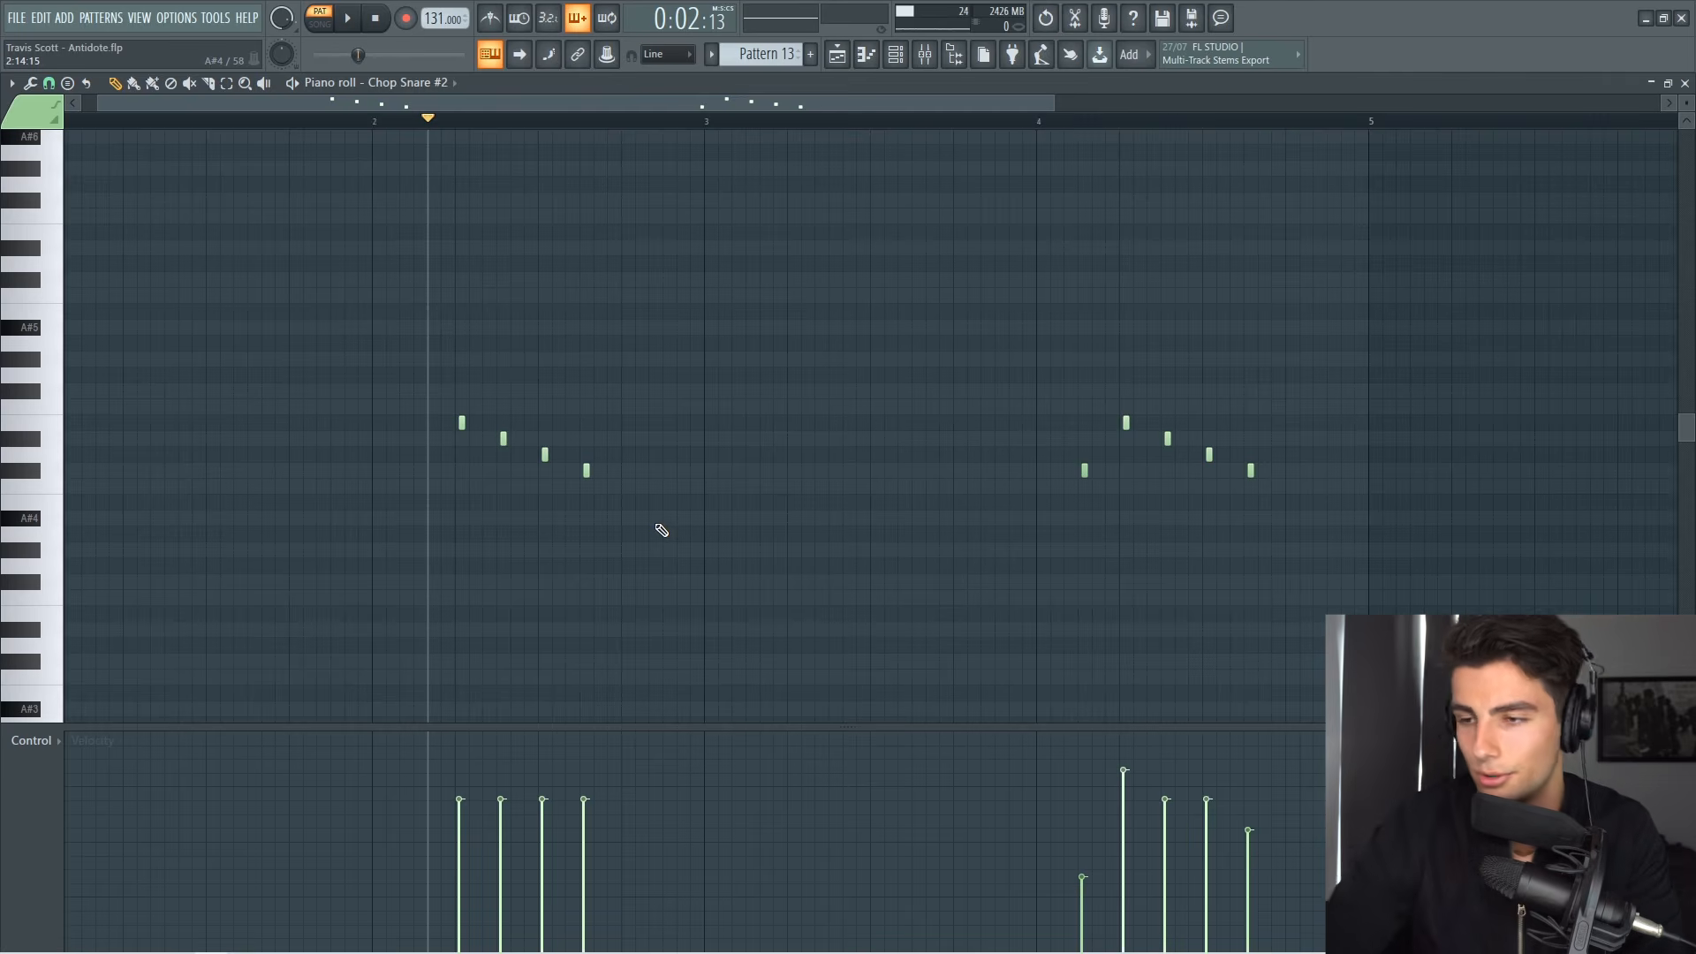
key(space)
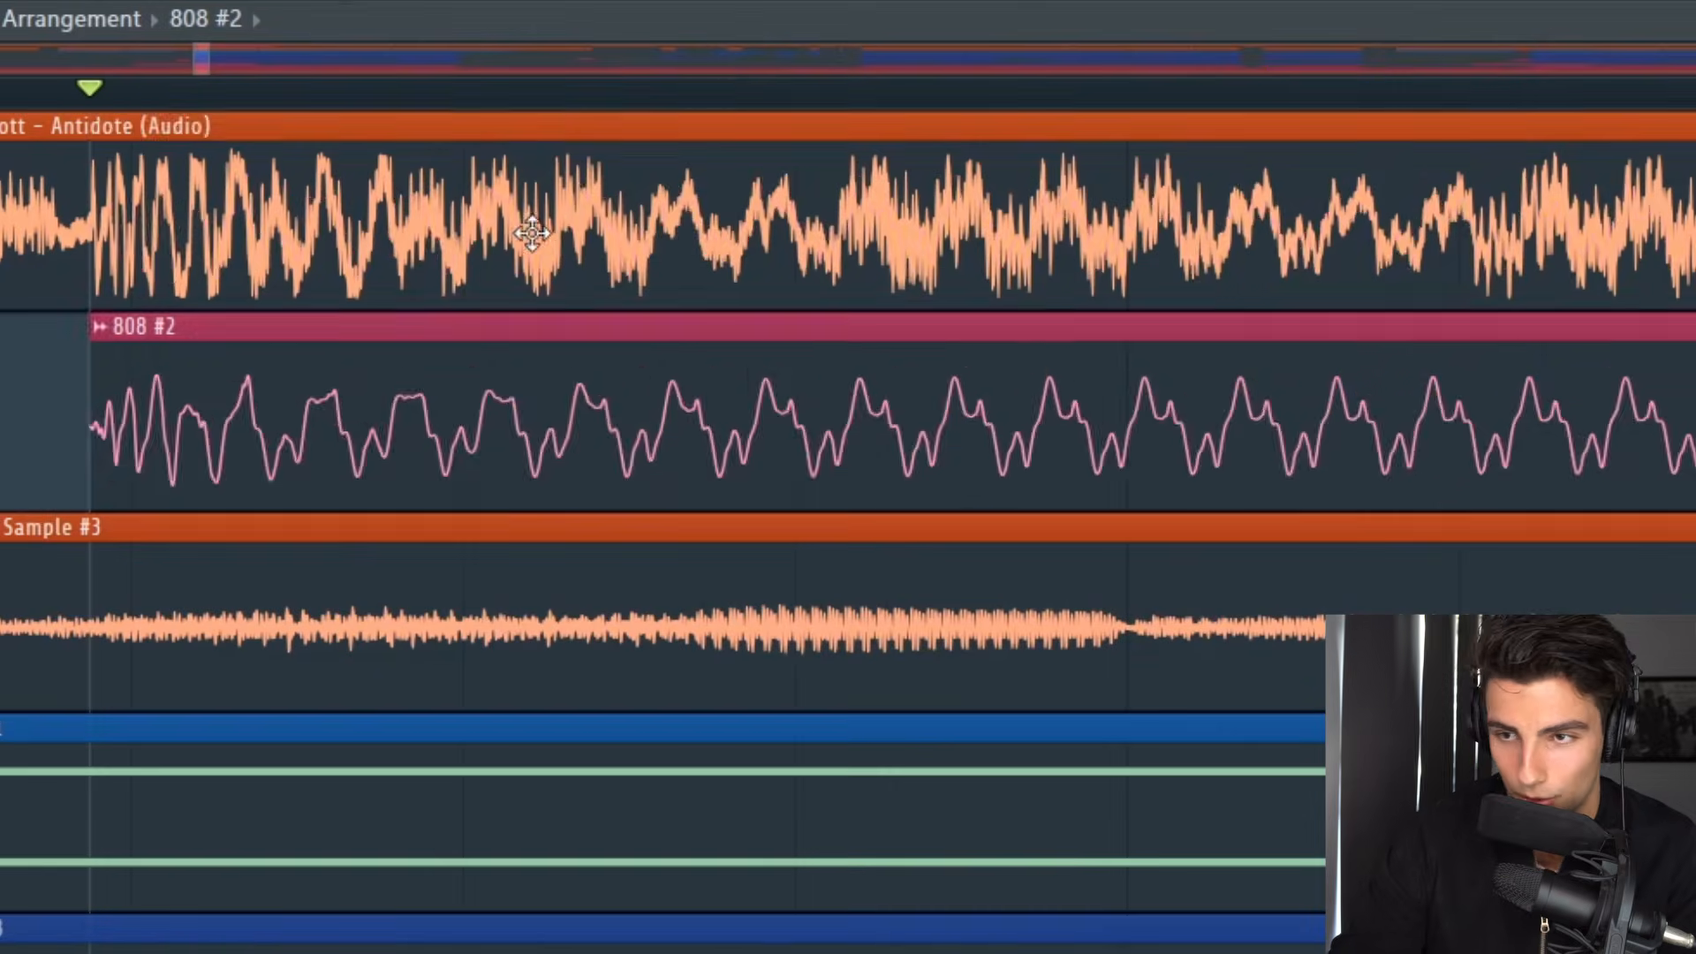
Step: Overlay the 808 #2 clip on the reference audio track, and examine the 808 pattern's D#6 and B5 slide notes before bar 5
drag(570, 261, 574, 159)
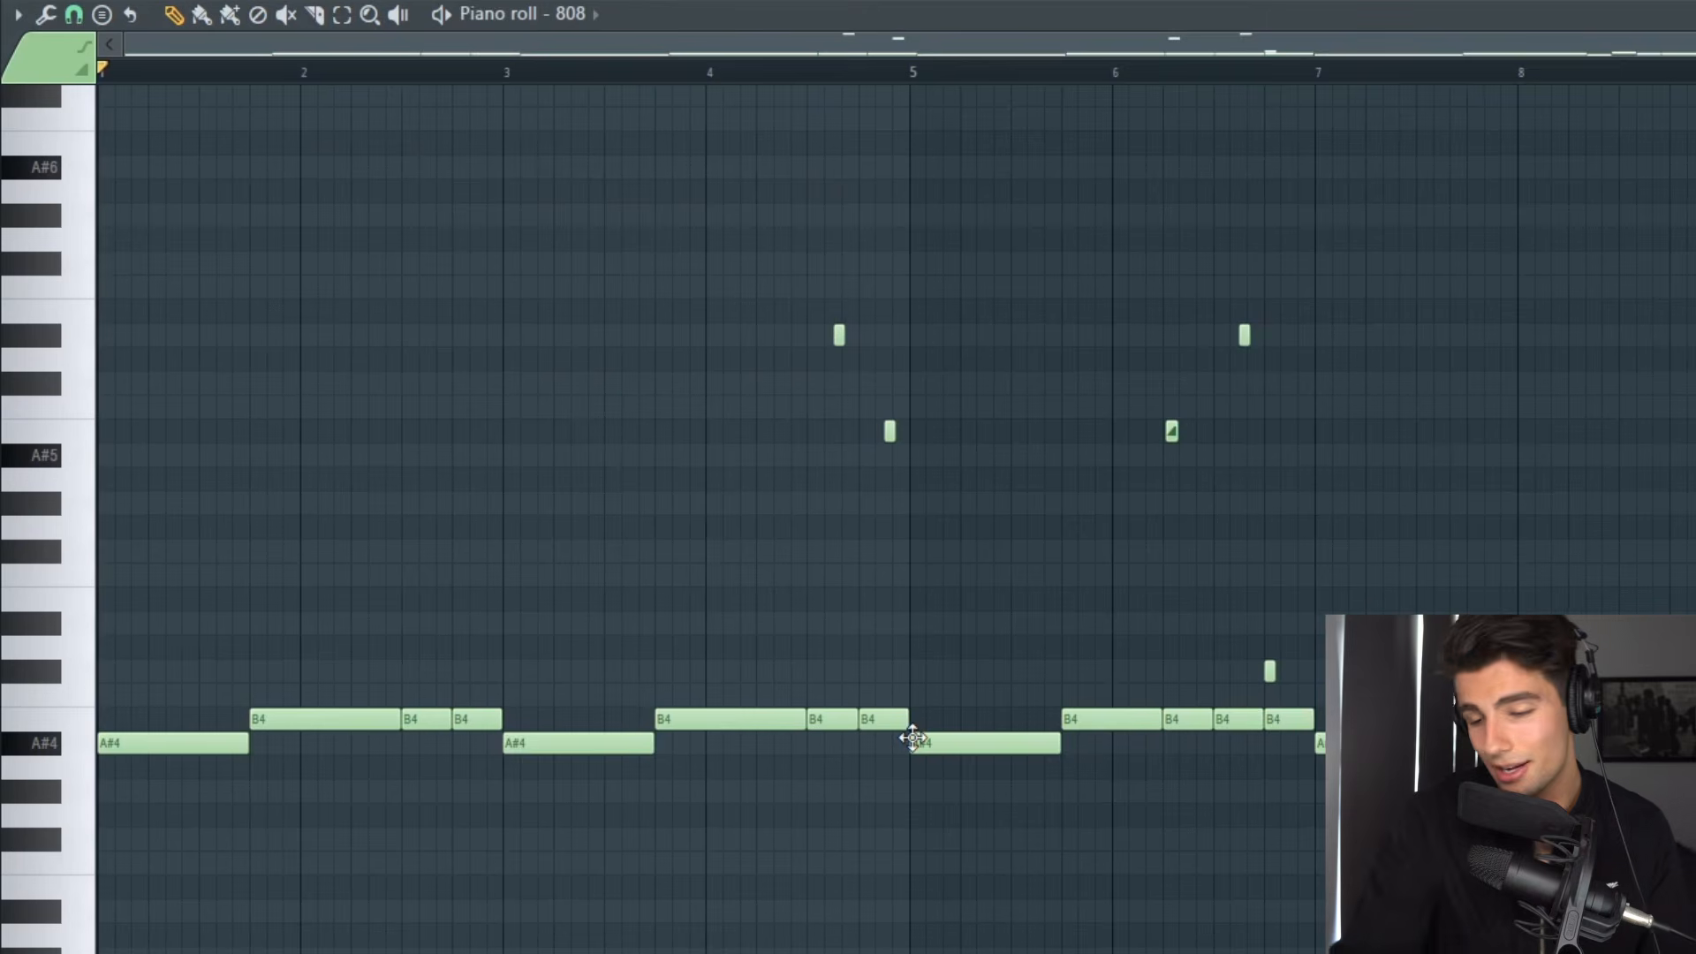
scroll(846, 621, up, 5)
drag(731, 227, 1140, 565)
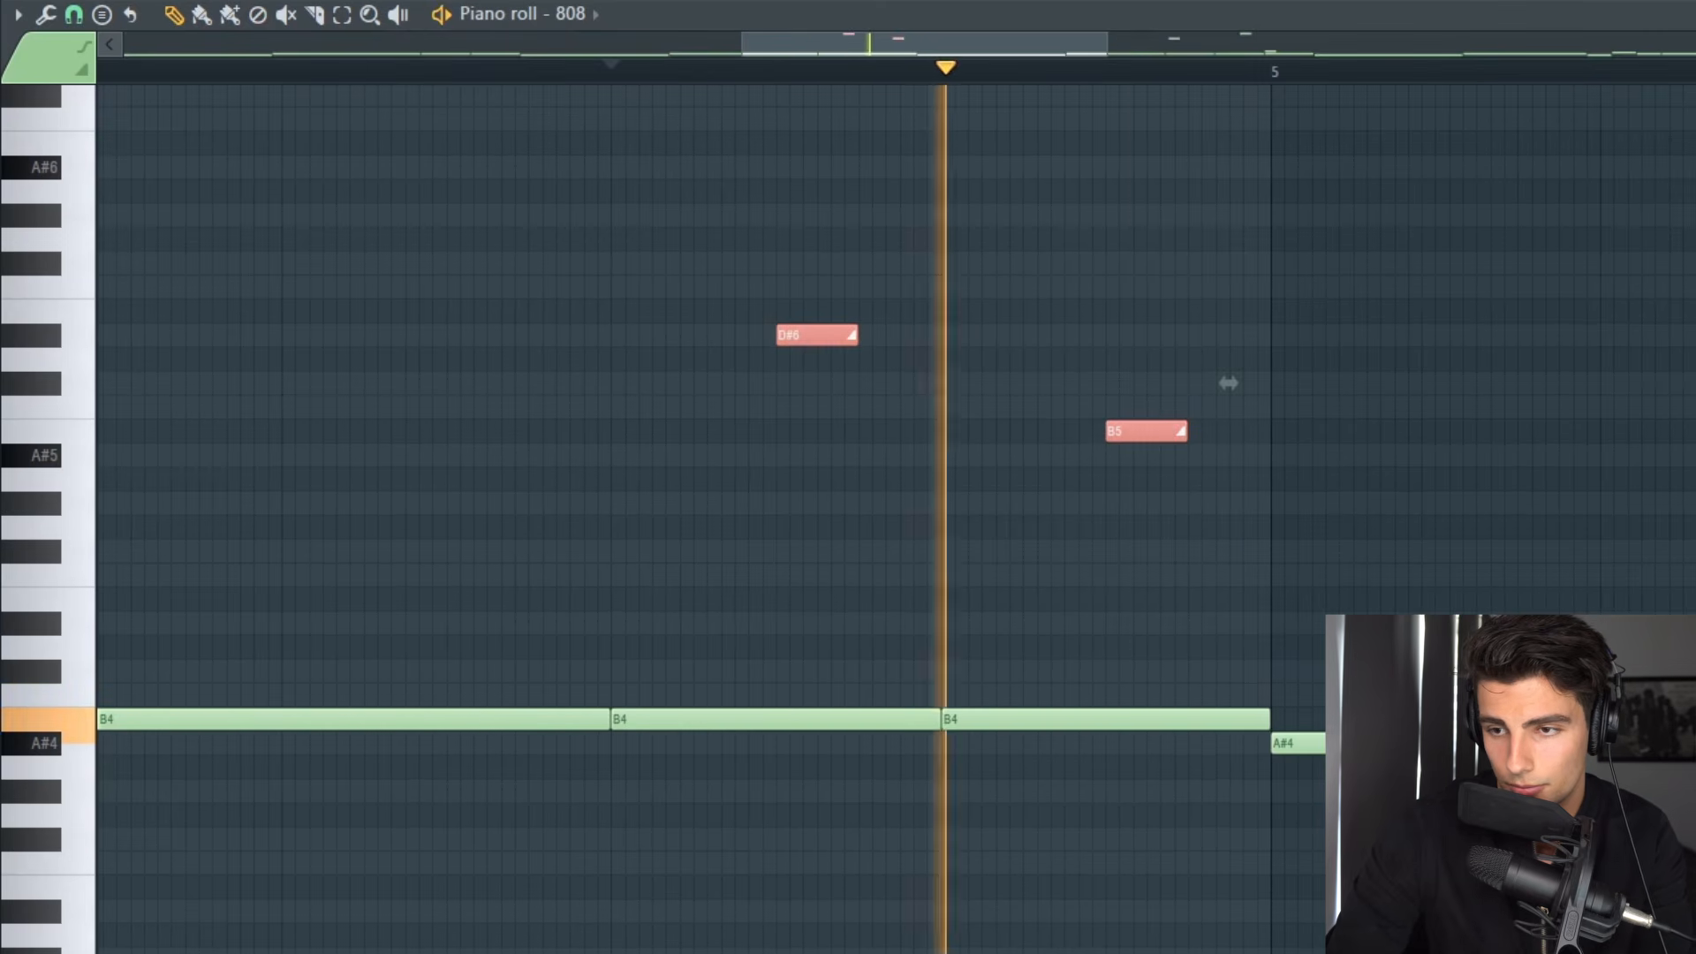
key(ctrl+d)
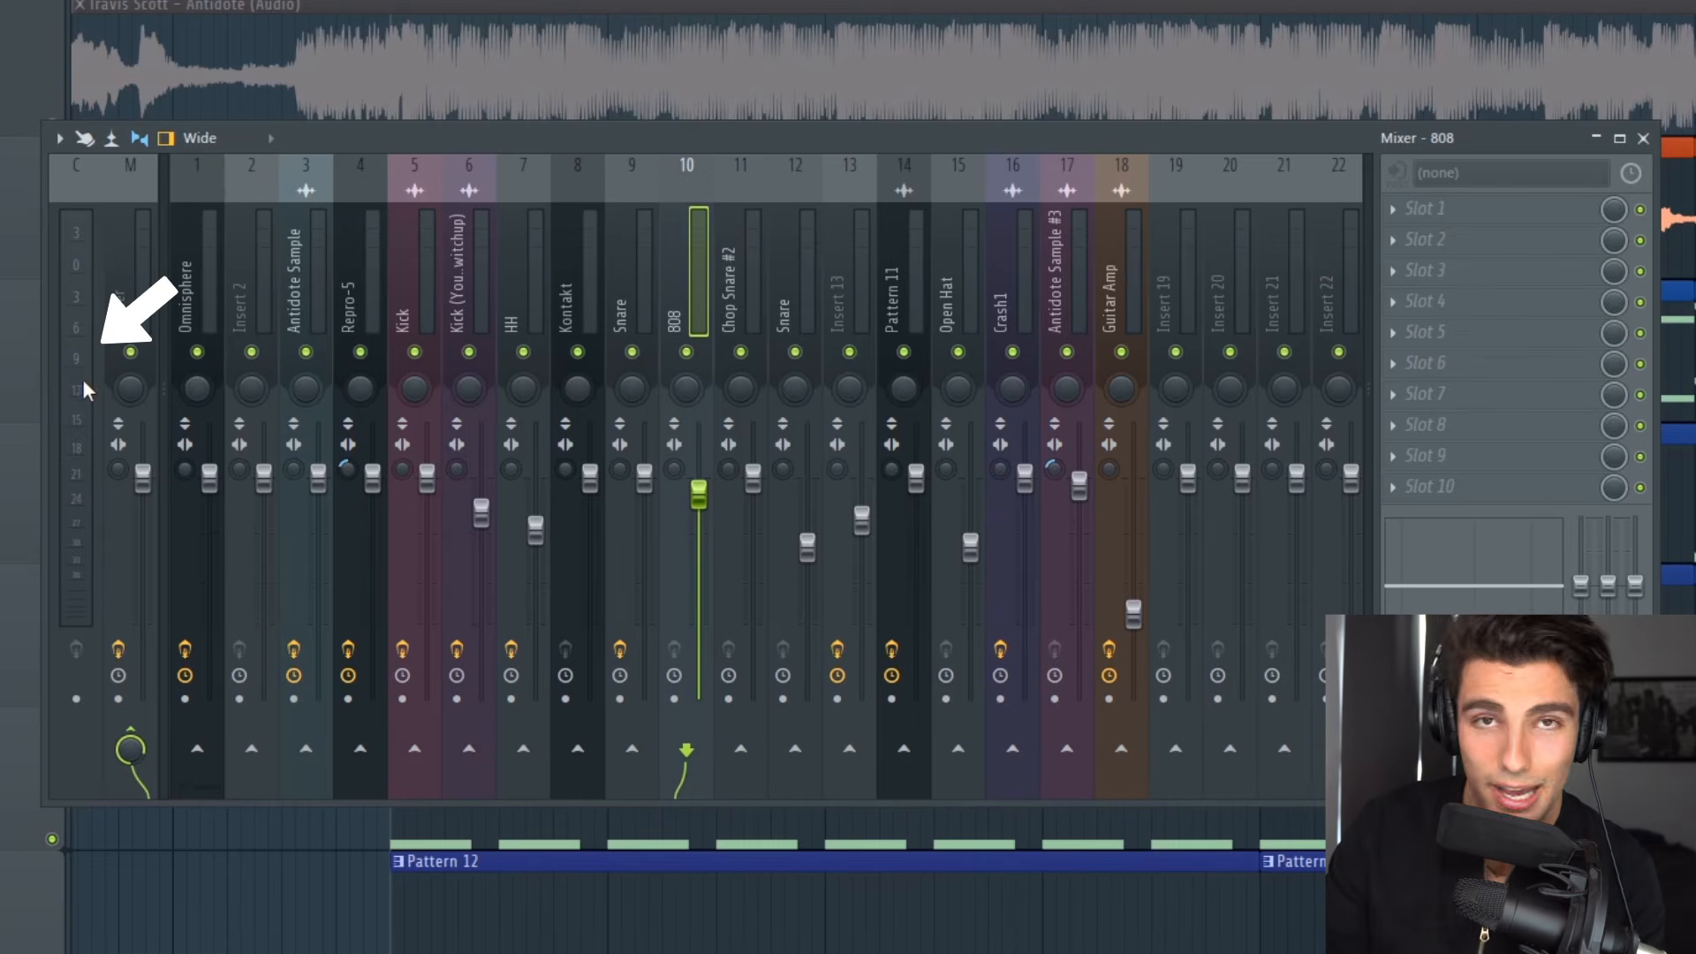
Step: Play the transition into bar 9 to hear the 808, crash and Guitar Amp clips
key(space)
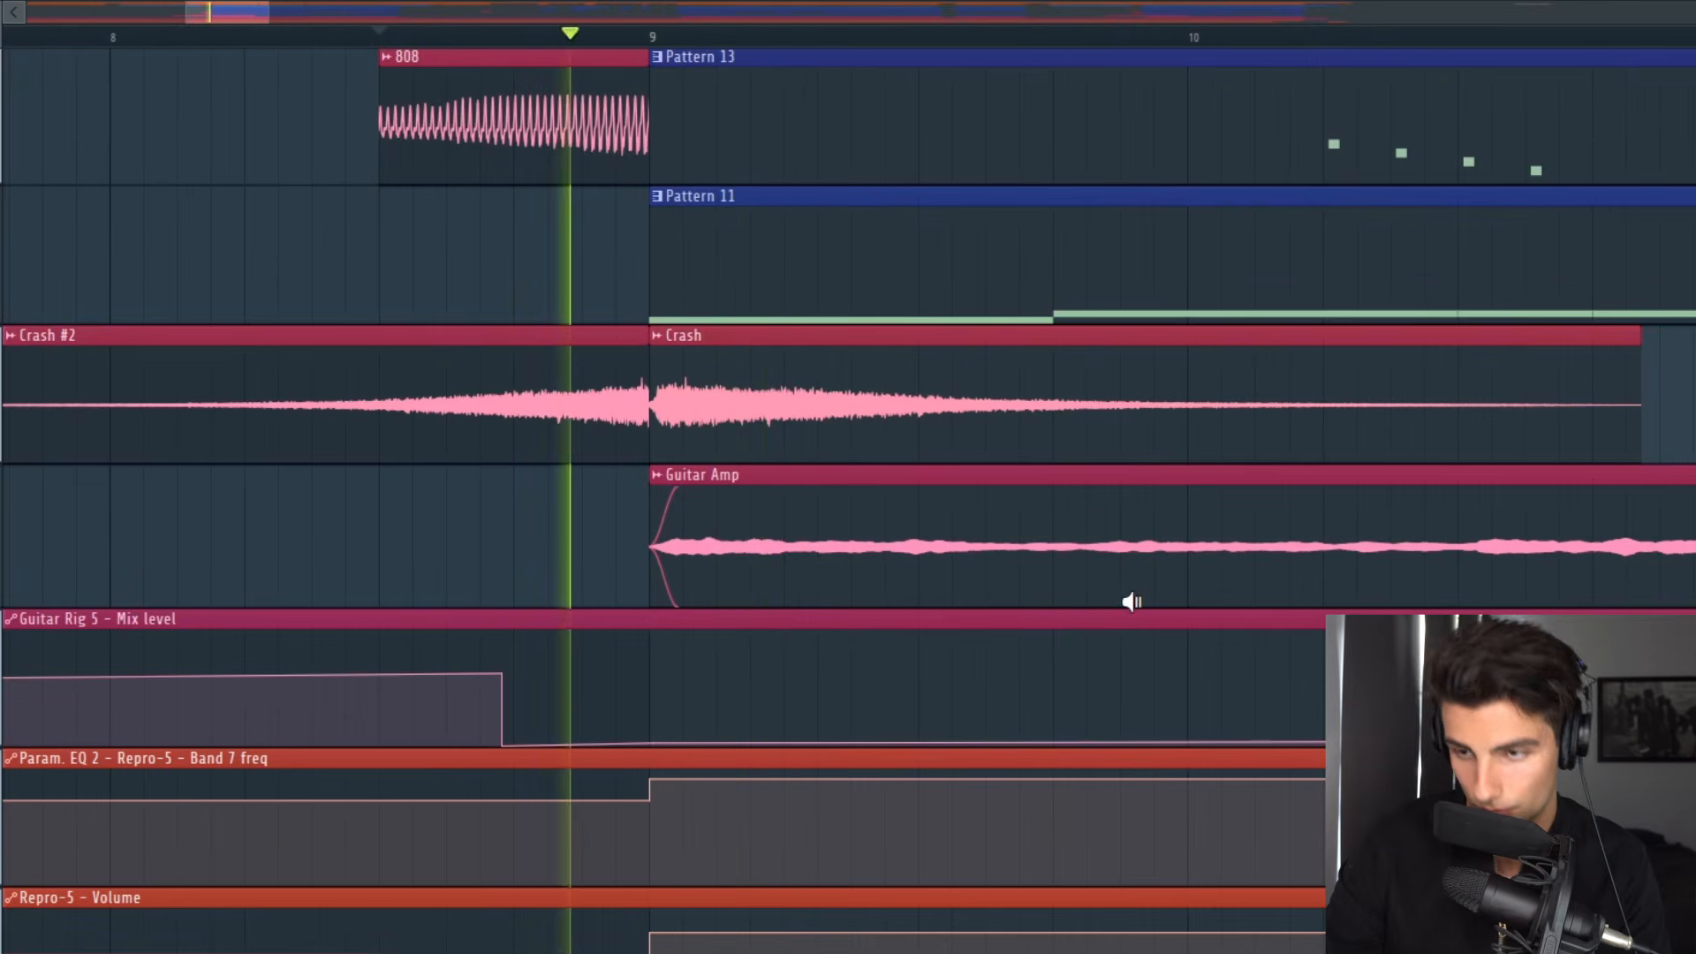
scroll(1131, 564, down, 5)
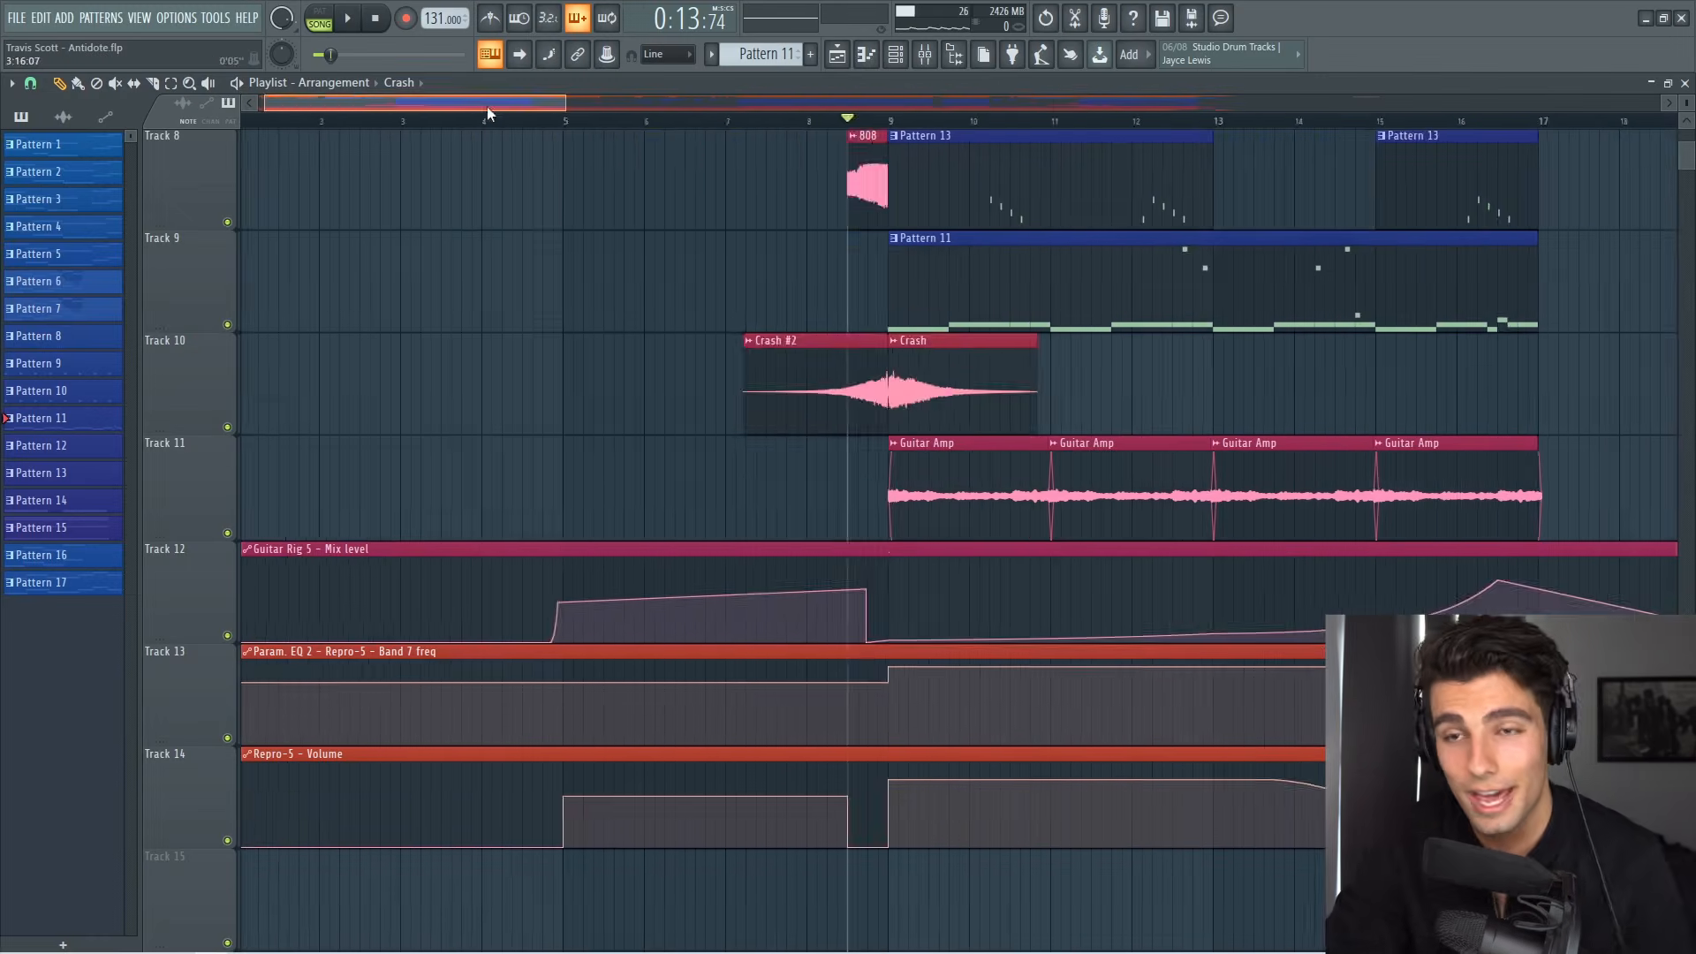
drag(486, 104, 1017, 214)
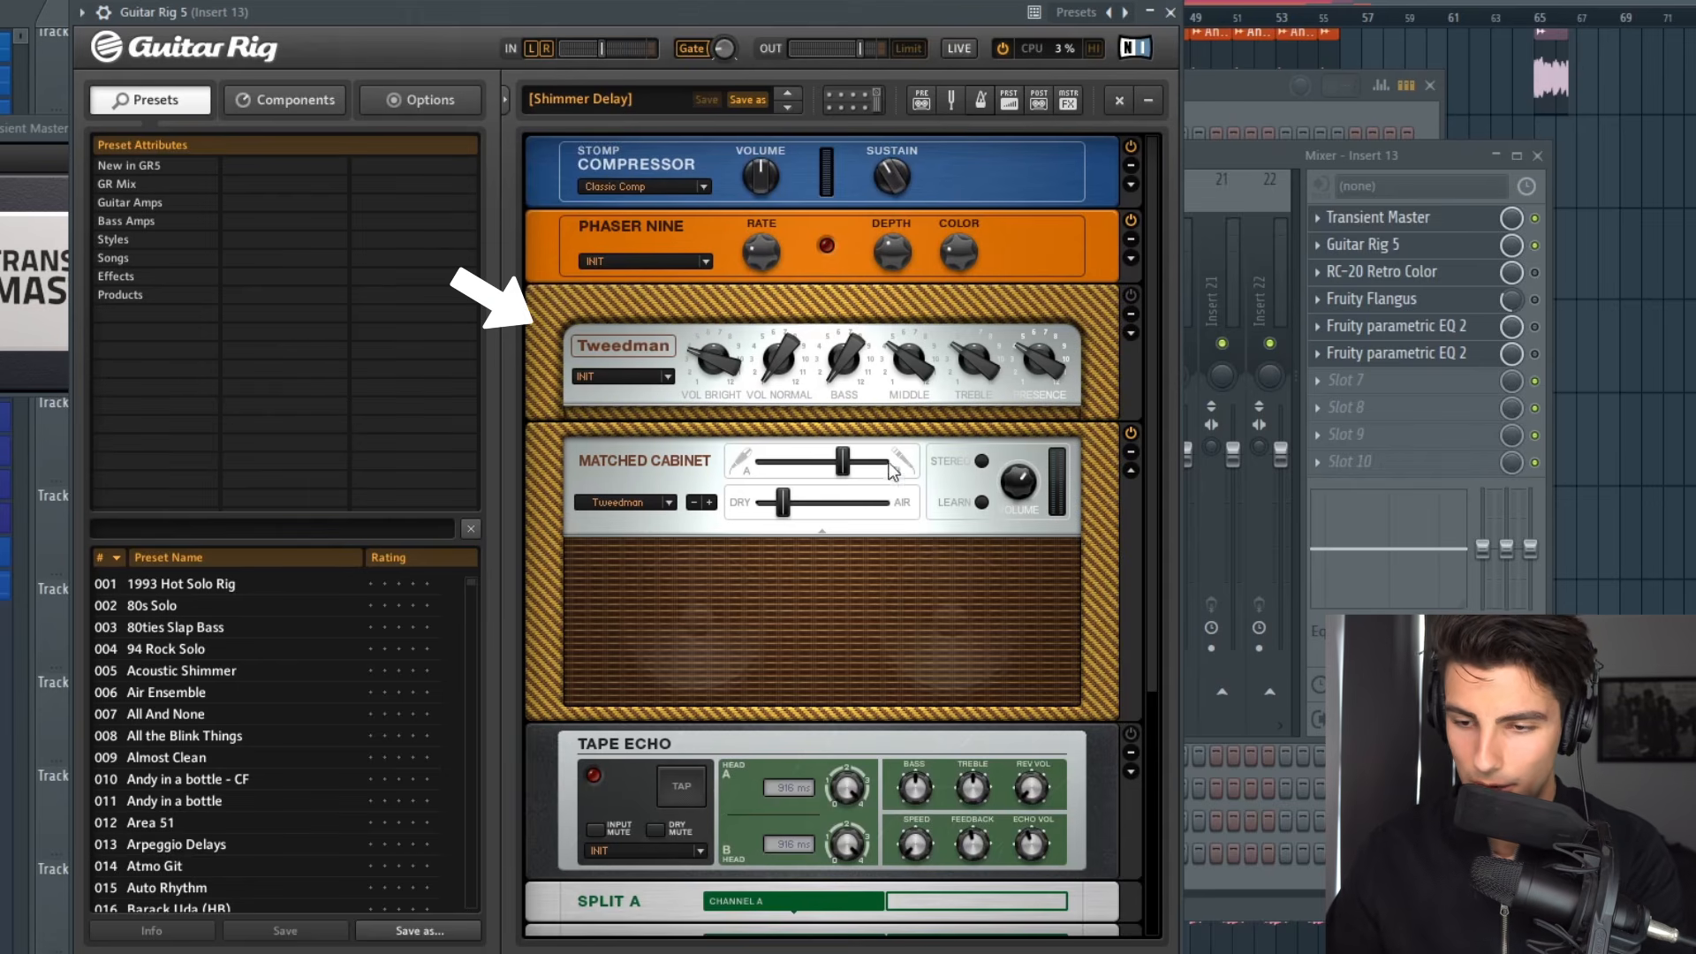
Step: Review the Guitar Rig 5 chain and the RC-20 Retro Color effect on mixer track Insert 13
scroll(1140, 605, down, 4)
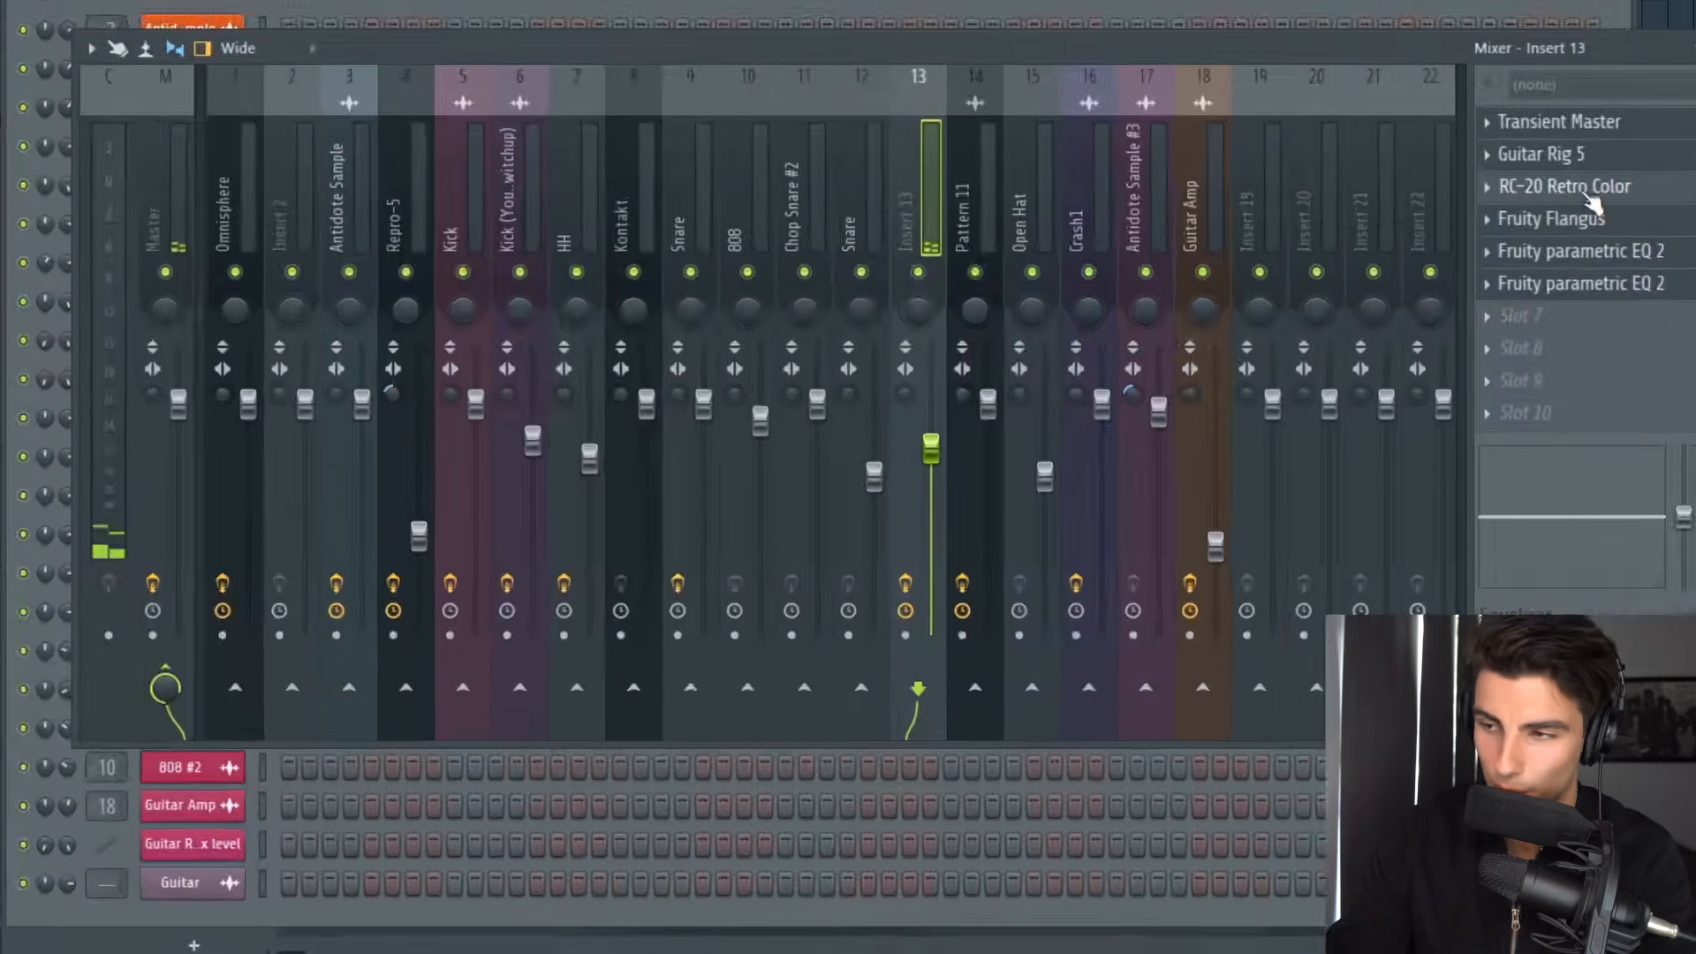
click(1255, 336)
click(1663, 188)
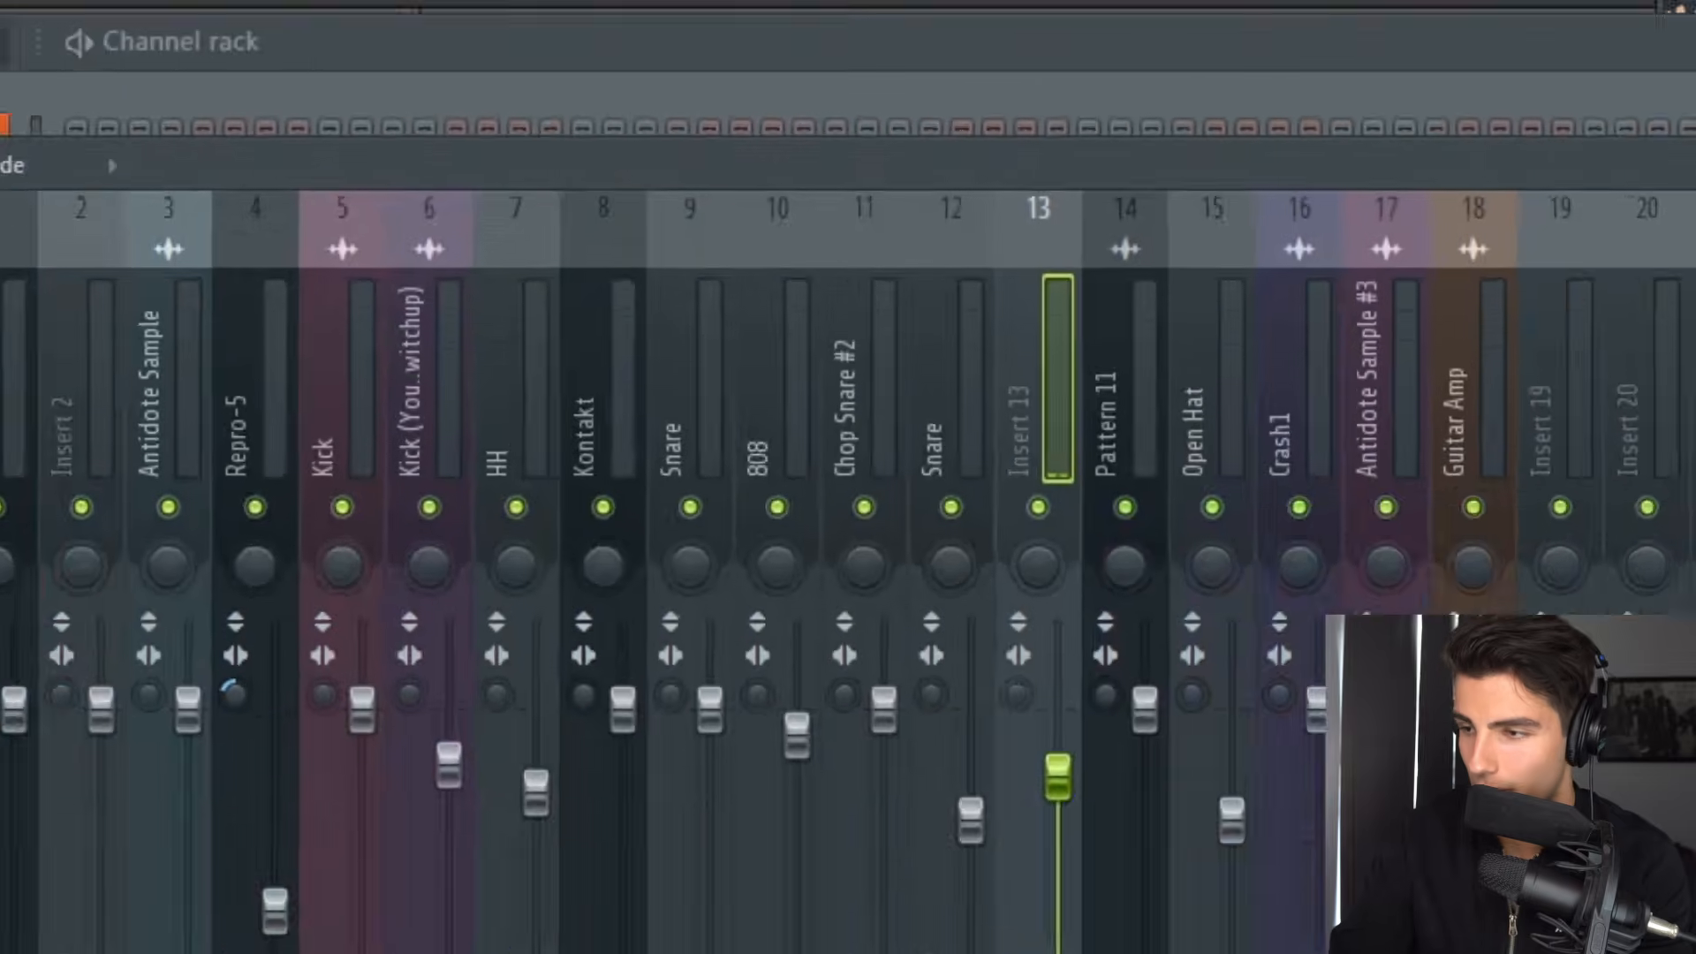
Step: Listen to the guitar on Insert 13 while comparing the alternate settings of Fruity parametric EQ 2
click(1652, 222)
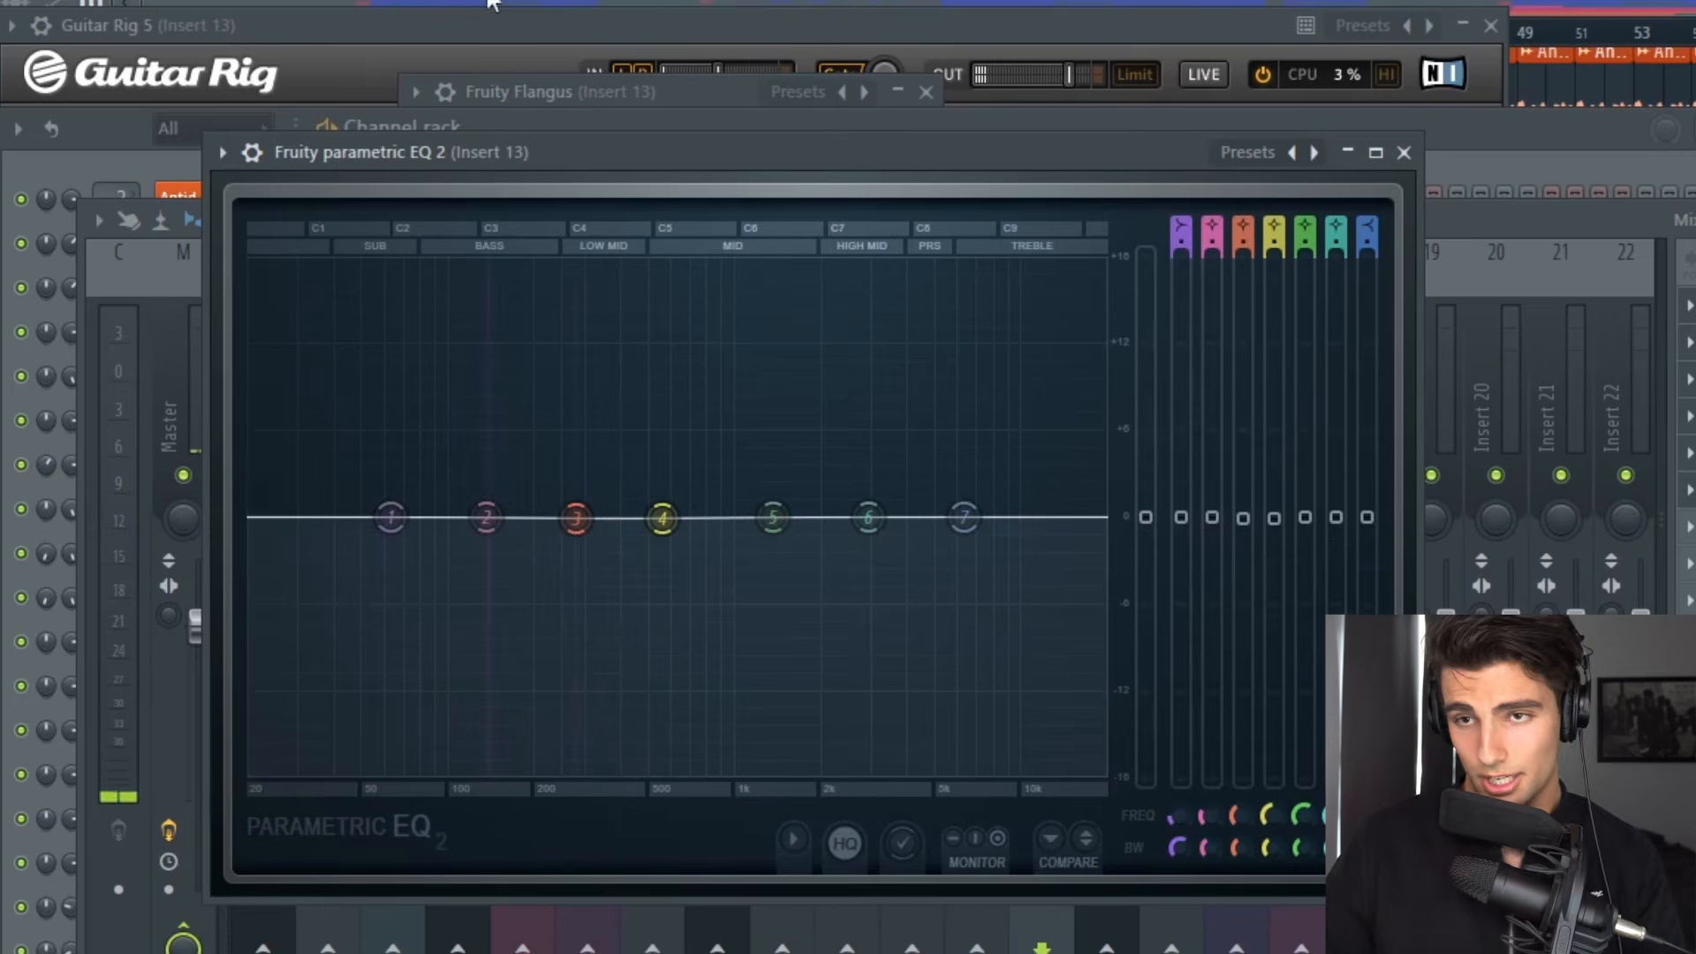
key(space)
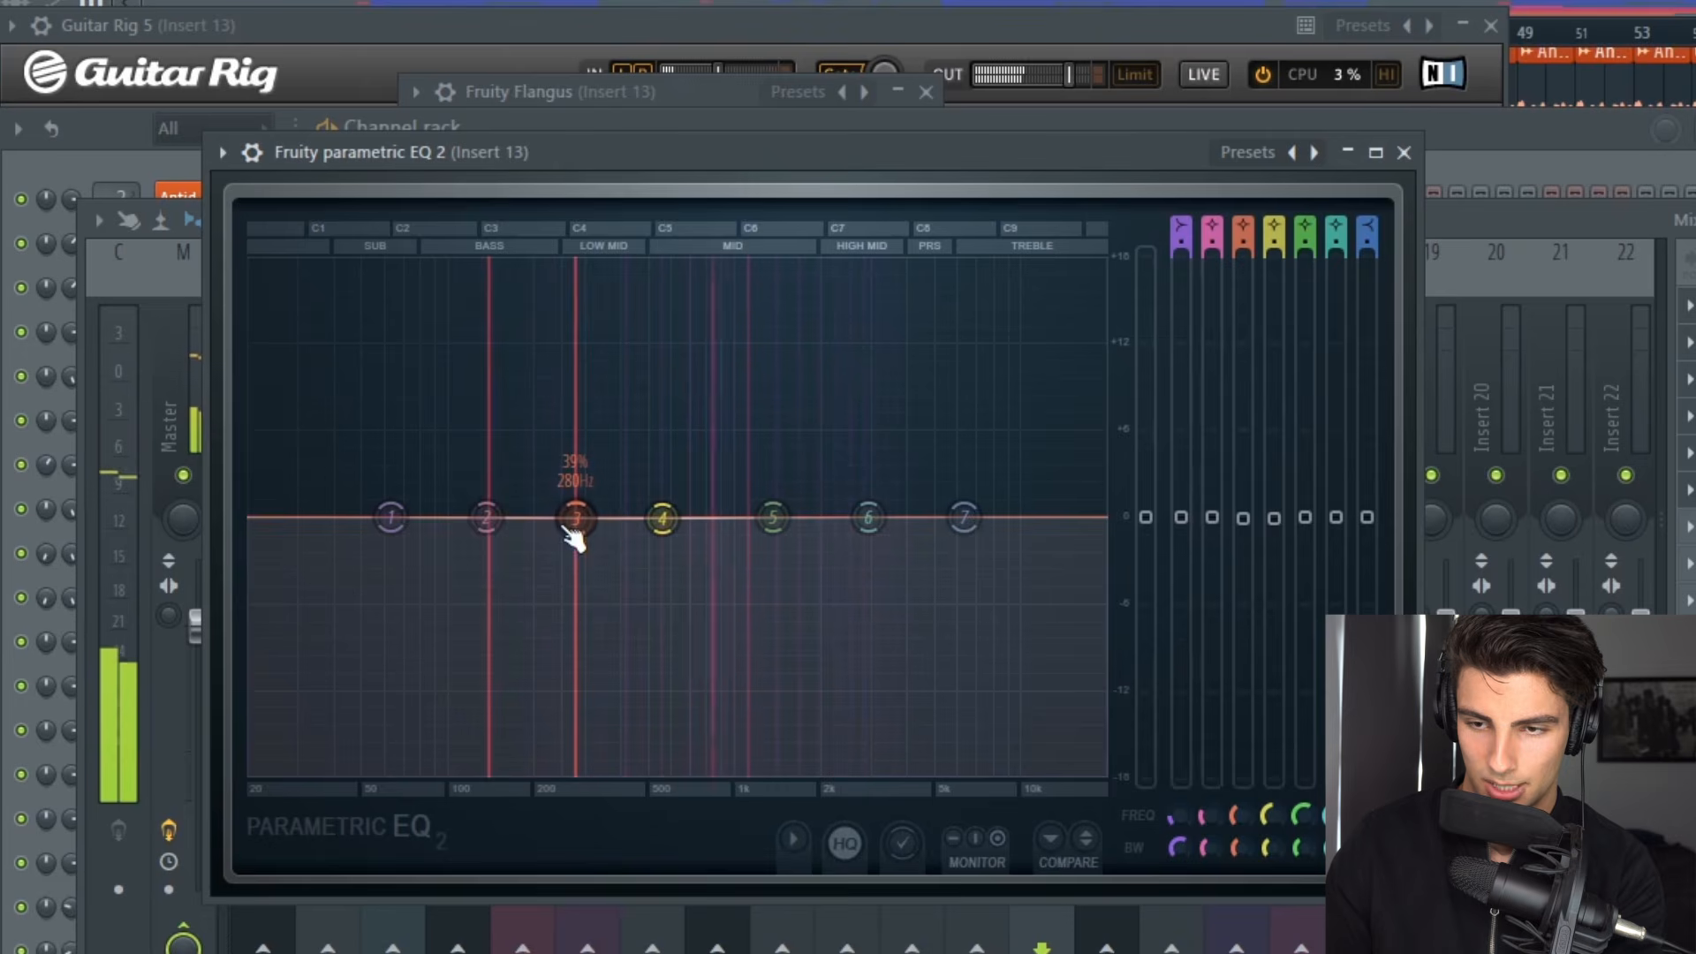
click(1089, 839)
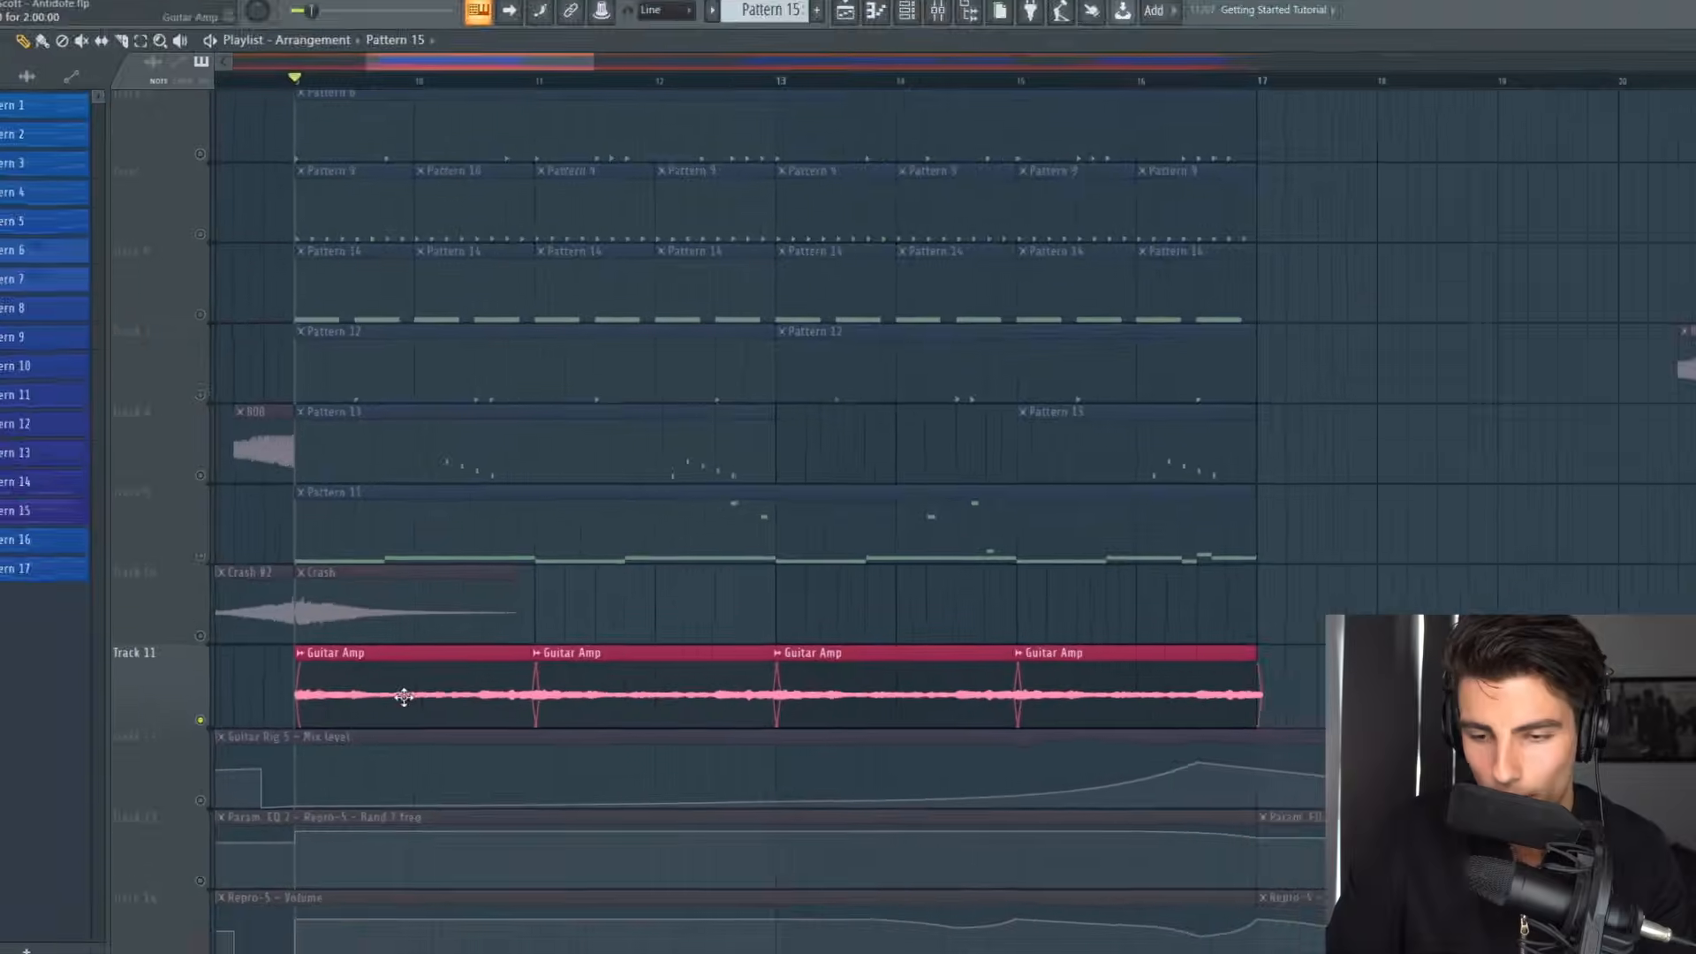
Step: Select the four Guitar Amp clips, and briefly solo the Guitar Amp mixer track during playback
drag(216, 550, 1458, 674)
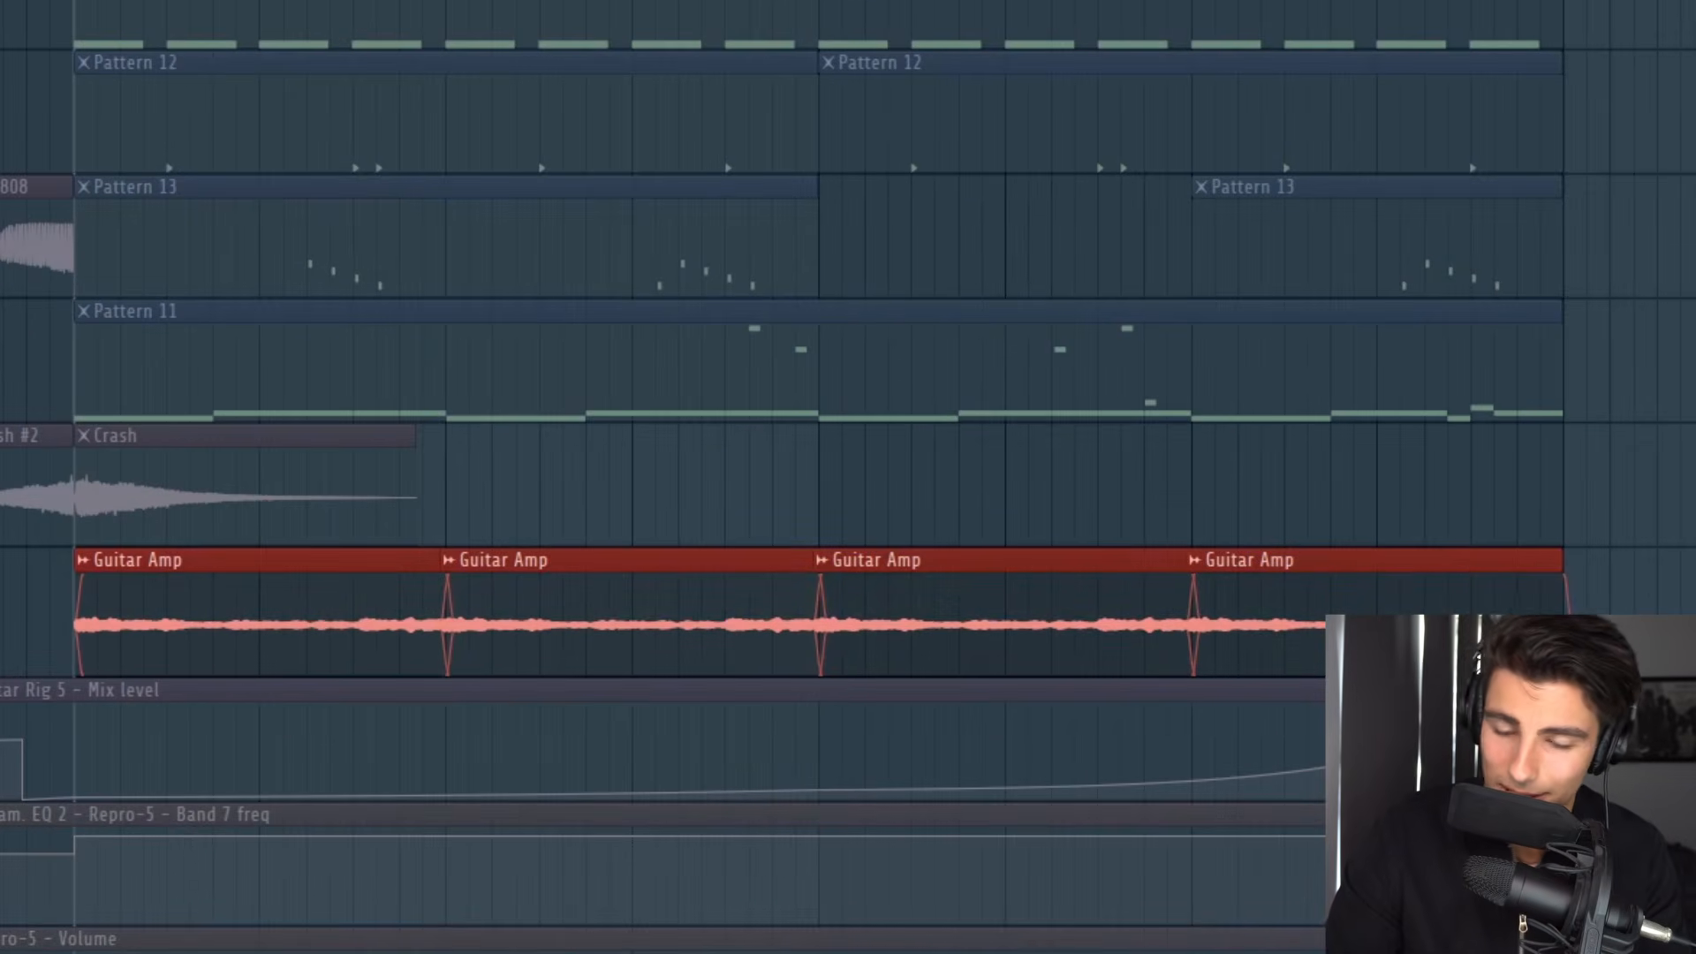
click(1586, 609)
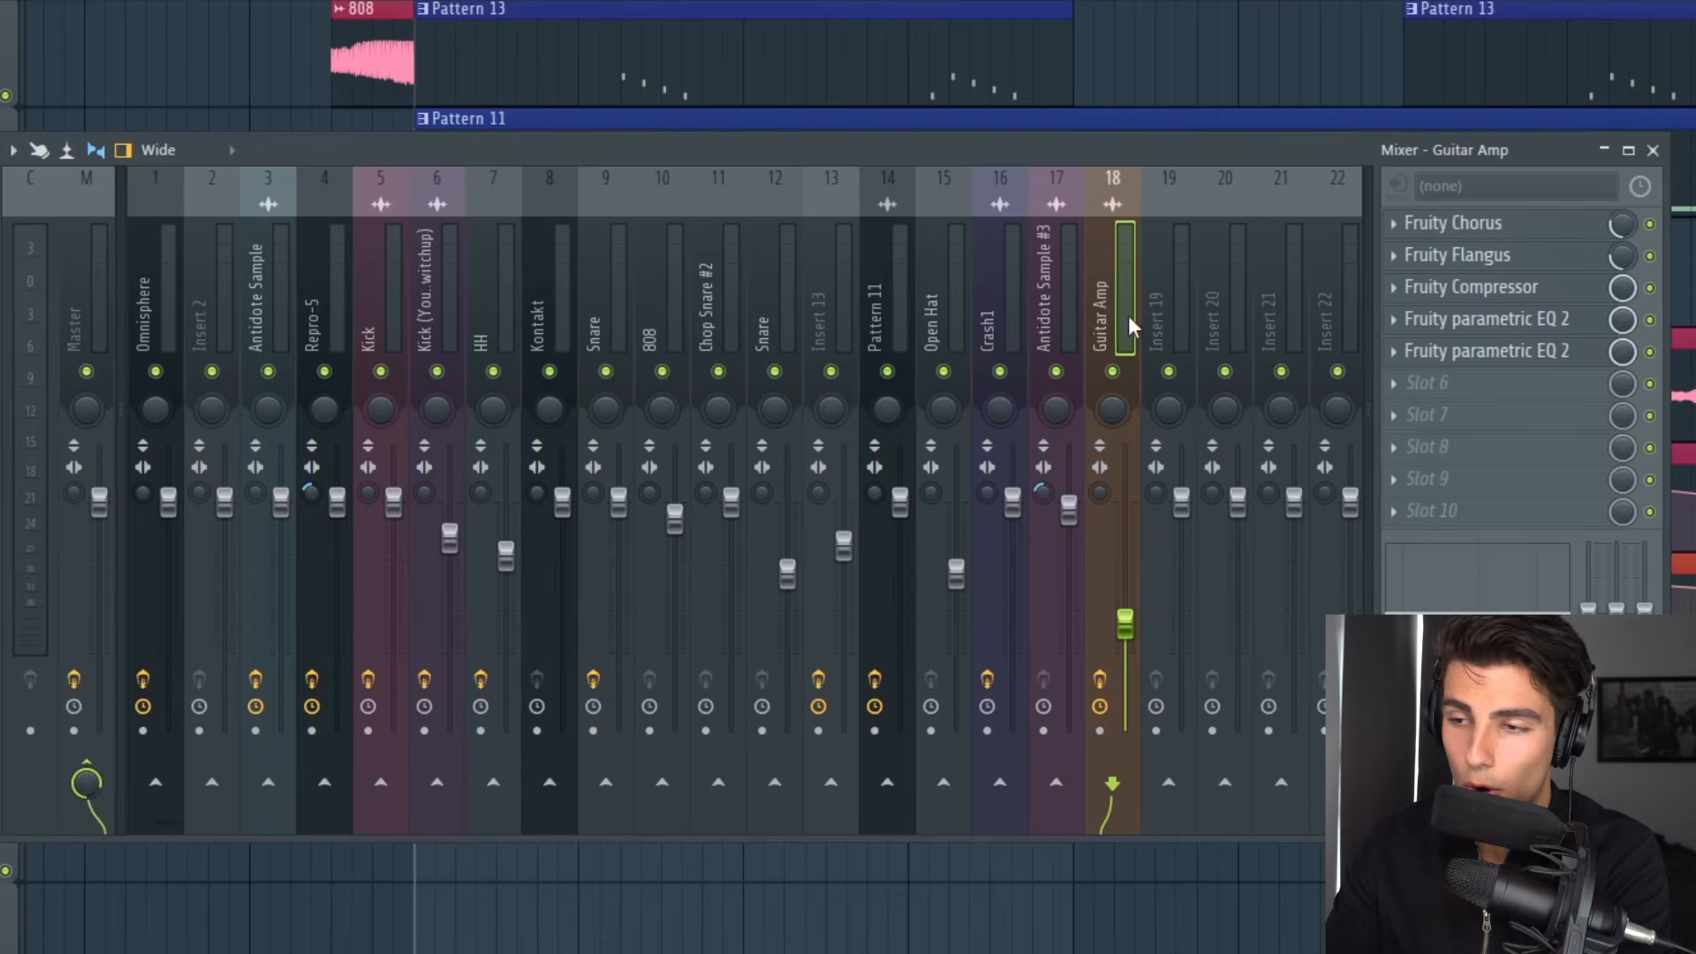
right_click(1119, 374)
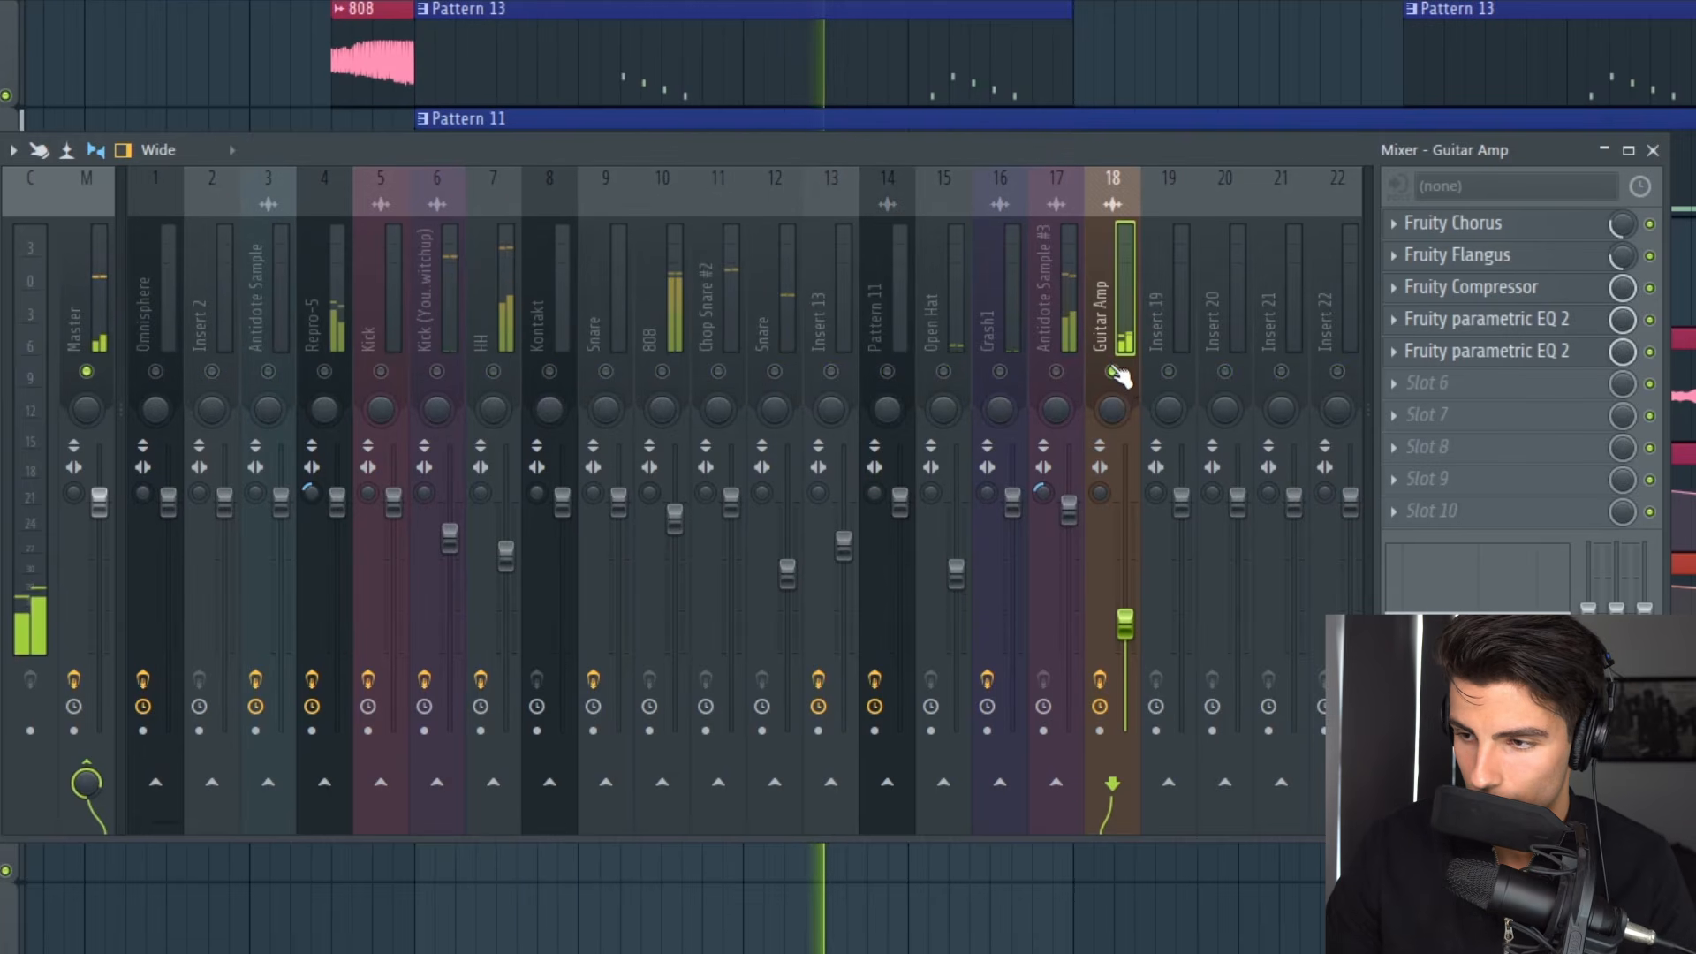
right_click(1115, 372)
key(F9)
Step: Examine the layout of the full song arrangement and the drum section starting at bar 9
scroll(1609, 586, up, 5)
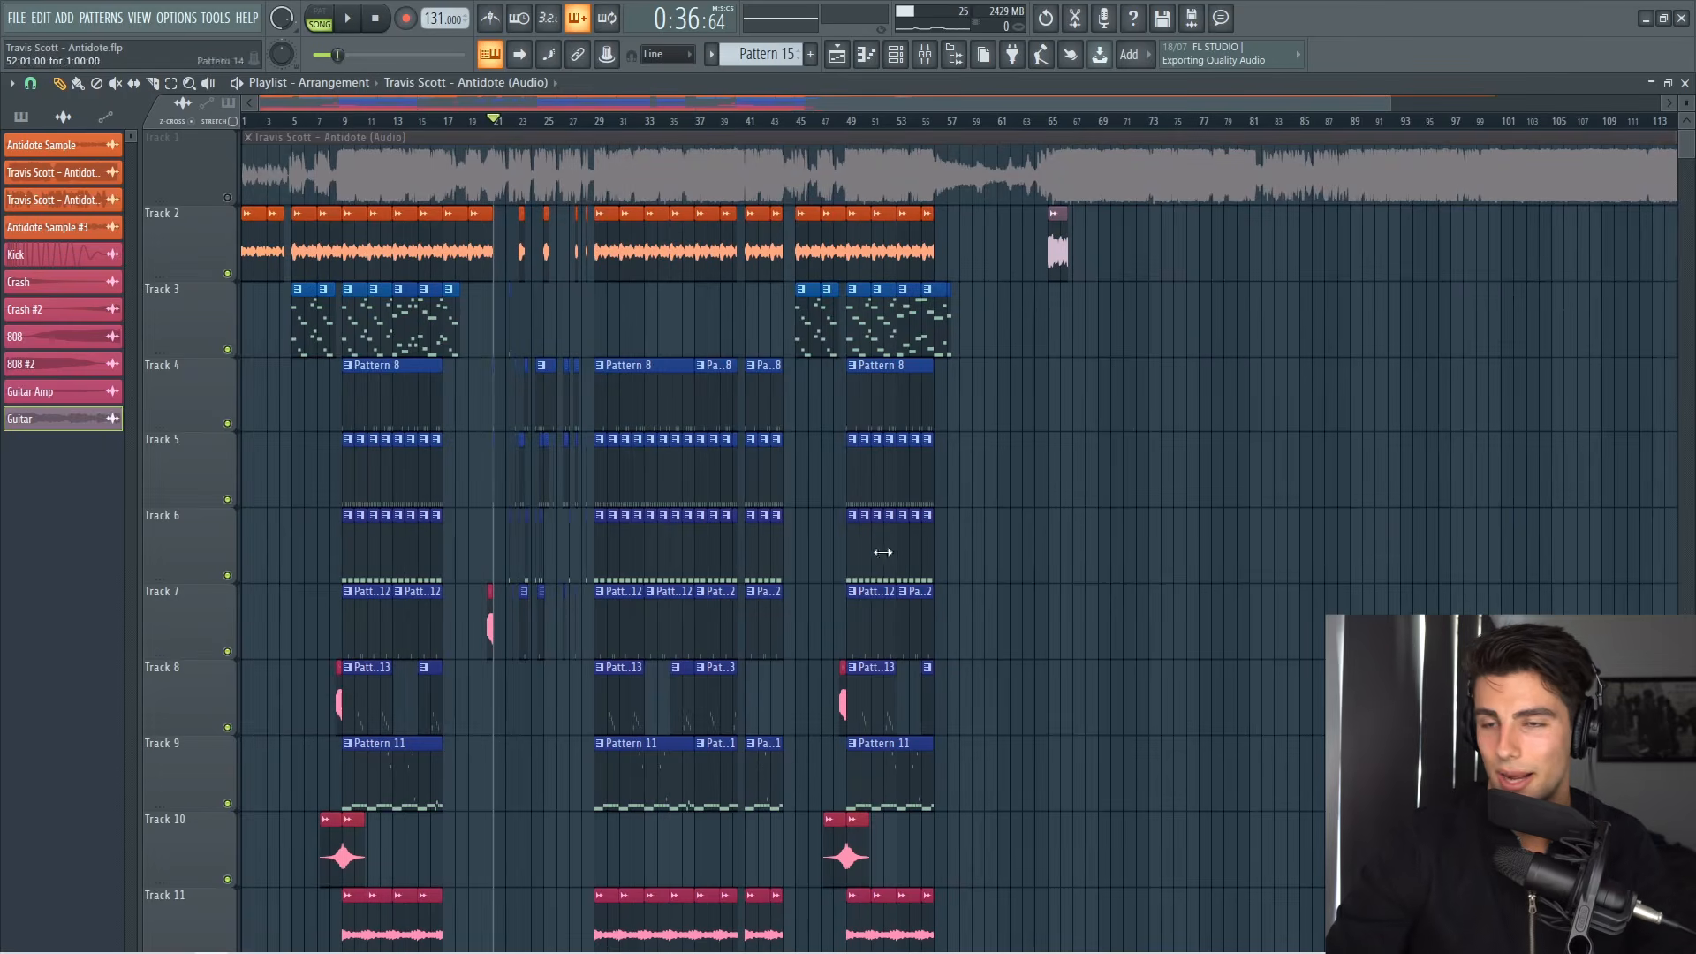
ctrl+scroll(1139, 492, down, 2)
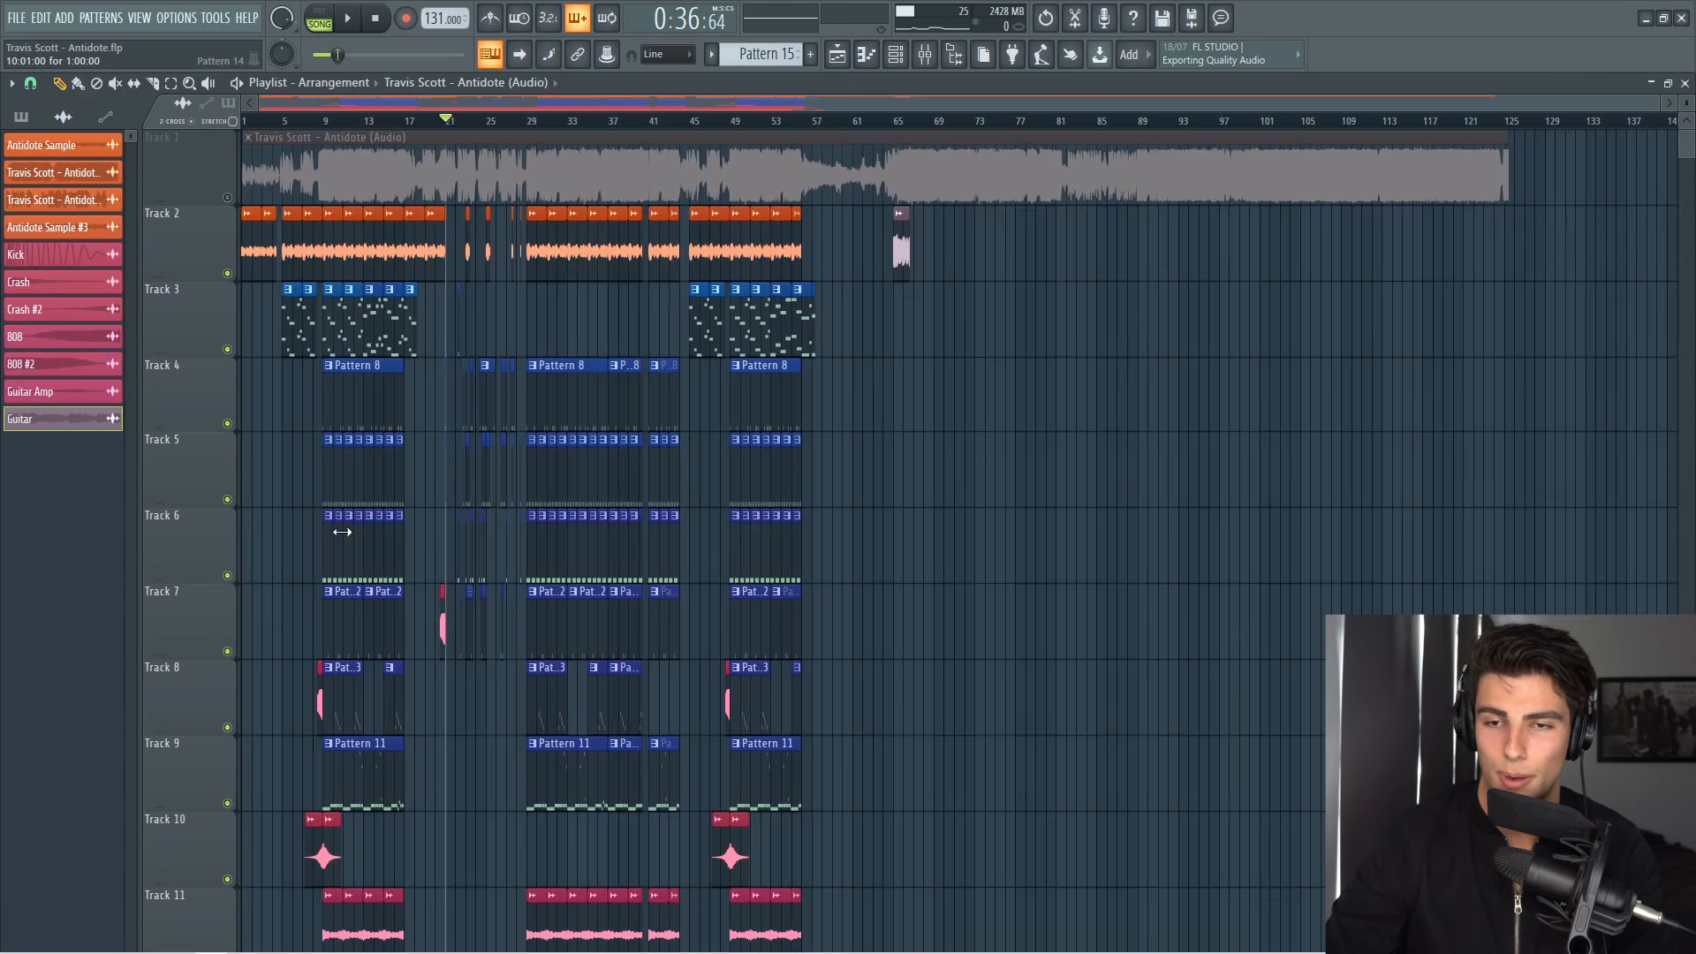
ctrl+scroll(322, 558, up, 5)
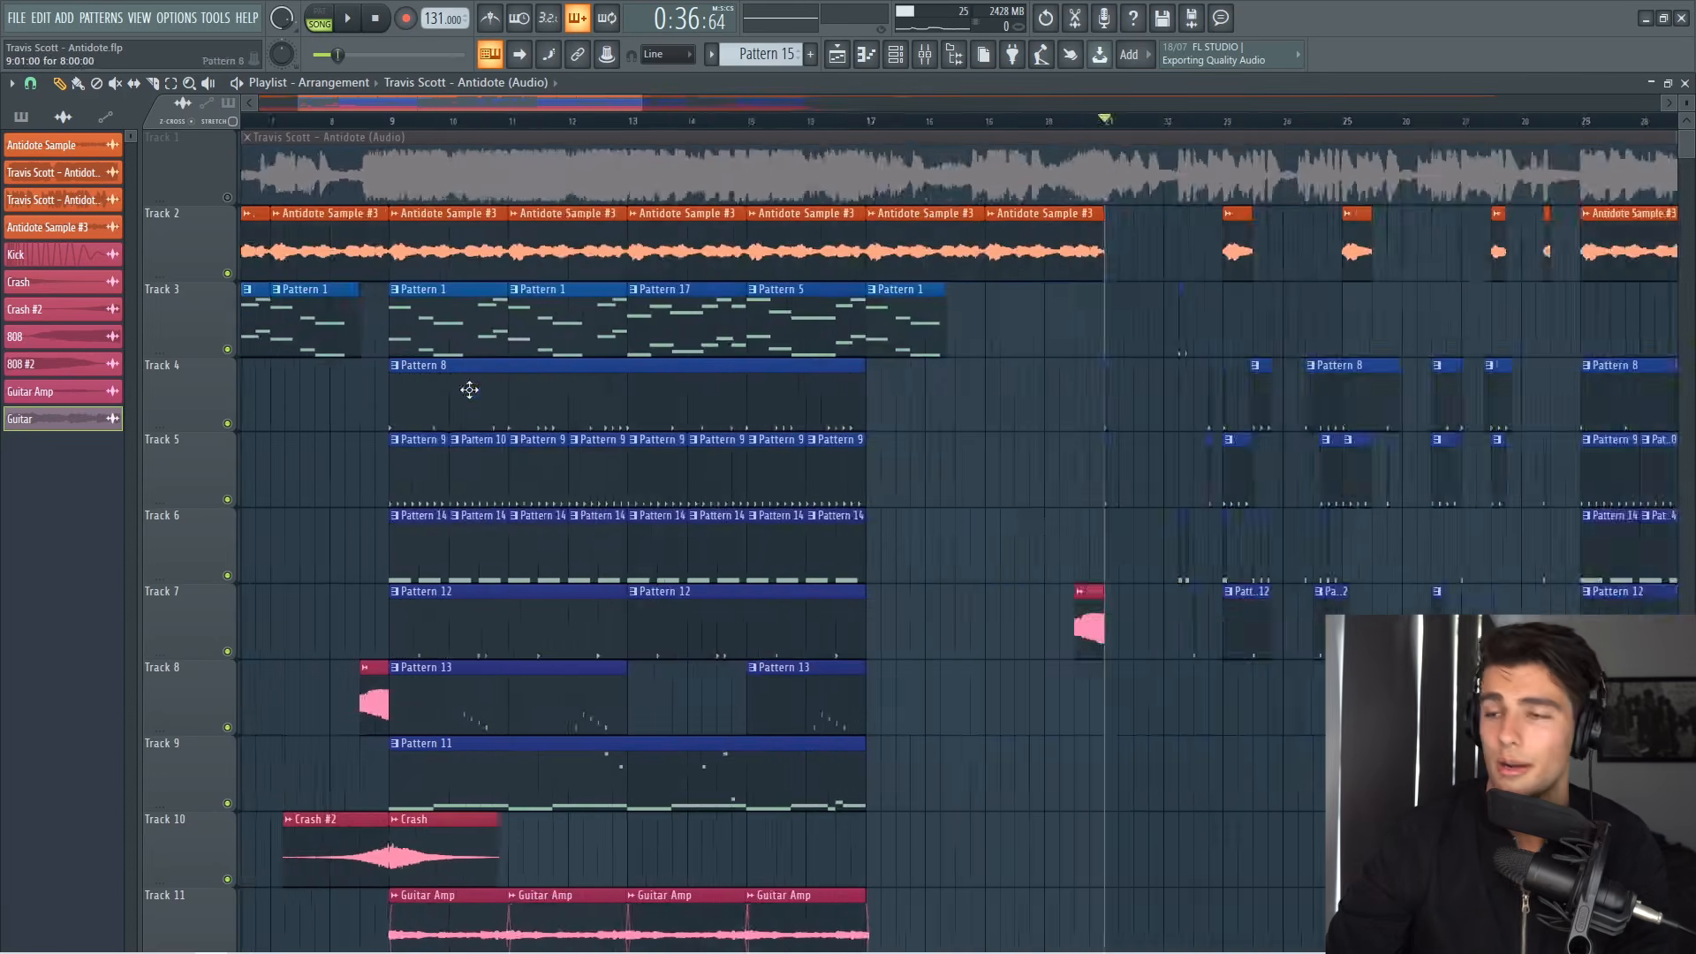